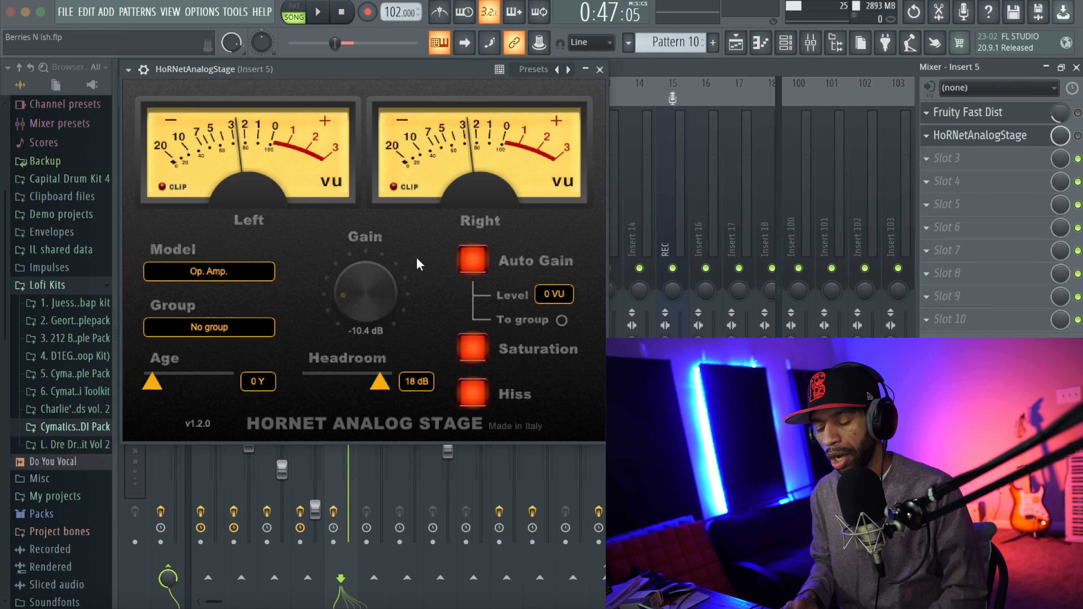
- Review the Model and Group options of the HoRNetAnalogStage on Insert 5
{"action": "left_click", "coordinate": [213, 275]}
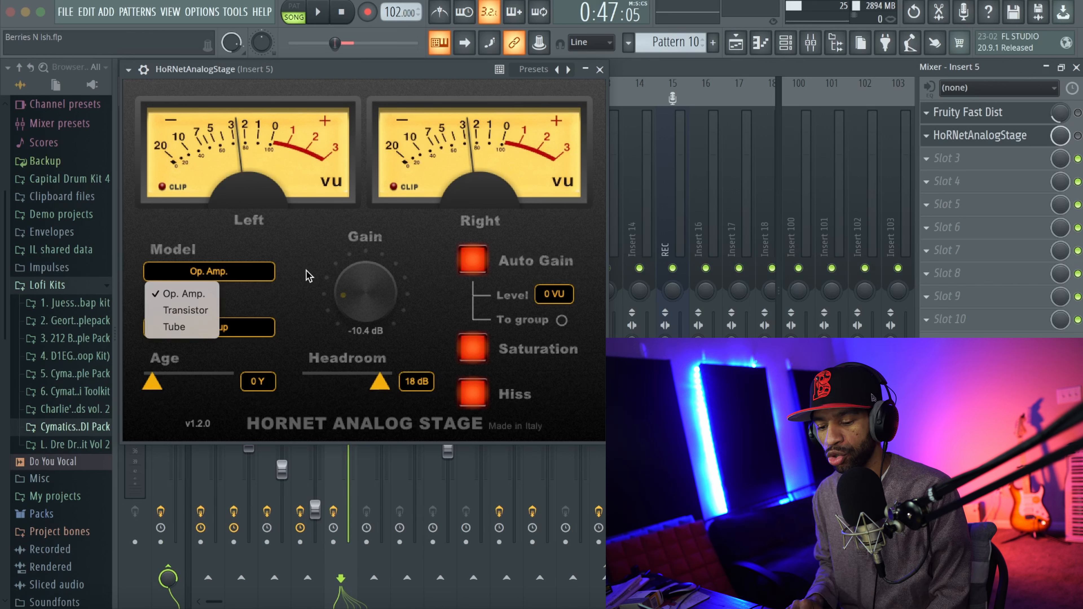
{"action": "left_click", "coordinate": [303, 240]}
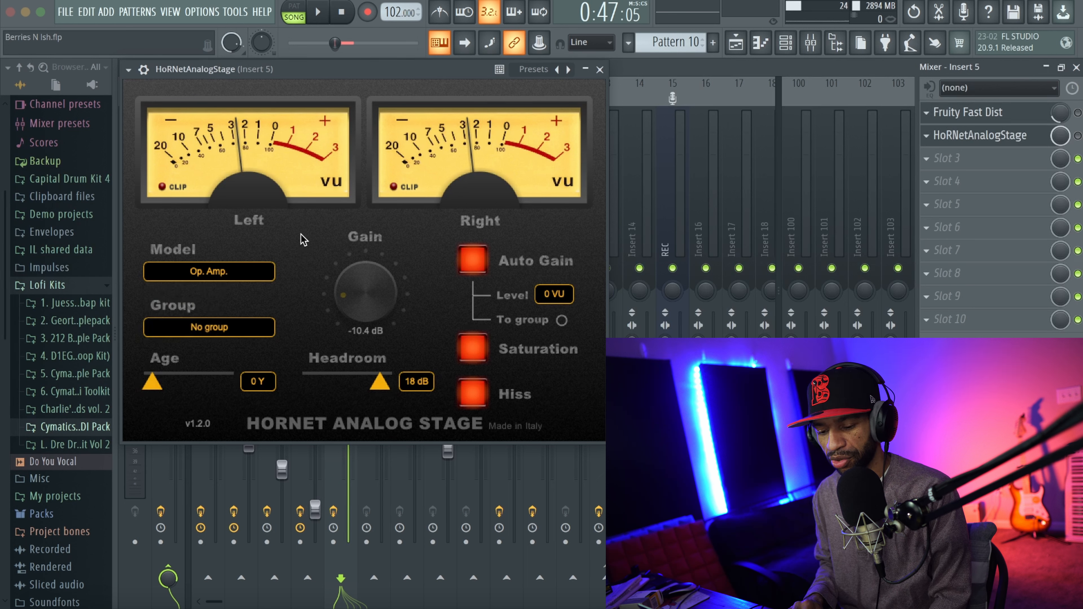
{"action": "left_click", "coordinate": [231, 330]}
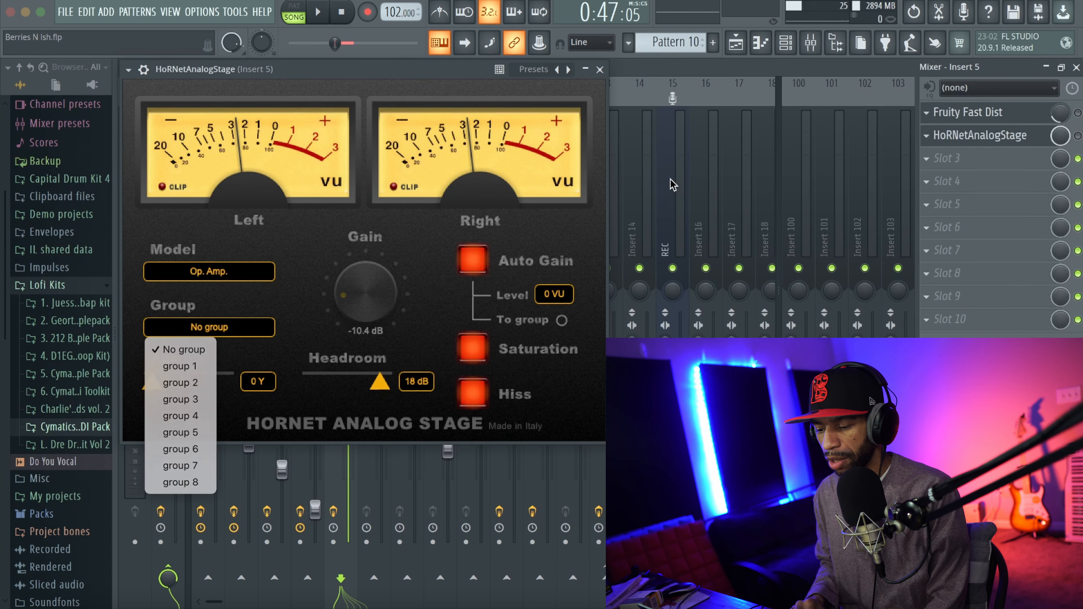
{"action": "left_click", "coordinate": [638, 182]}
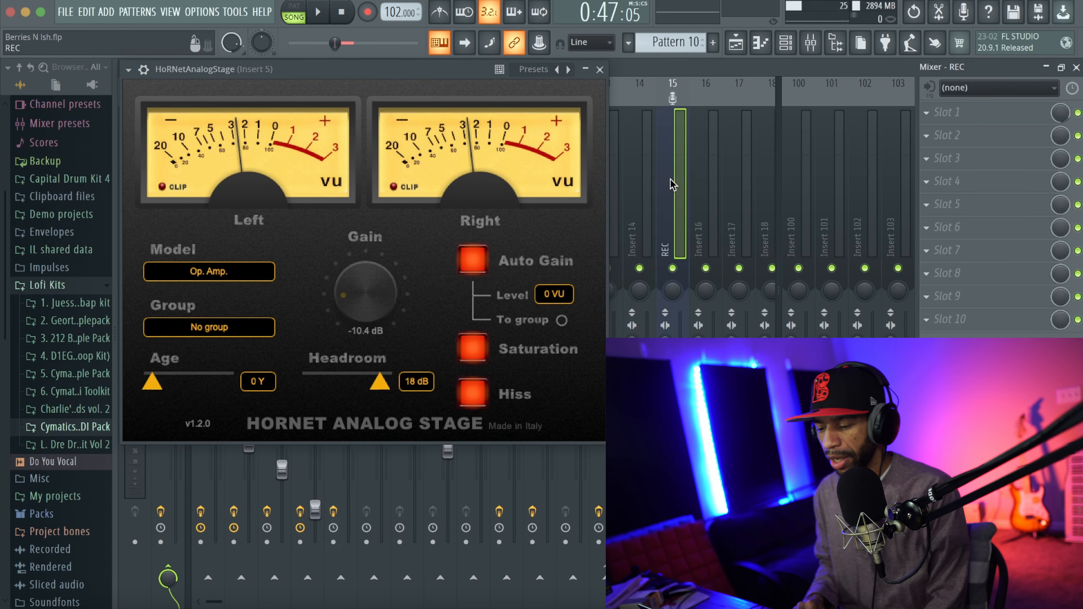
- Open the HoRNetAnalogStage on Insert 13 and place its window beside the Insert 5 instance
{"action": "left_click", "coordinate": [618, 179]}
{"action": "left_click", "coordinate": [980, 112]}
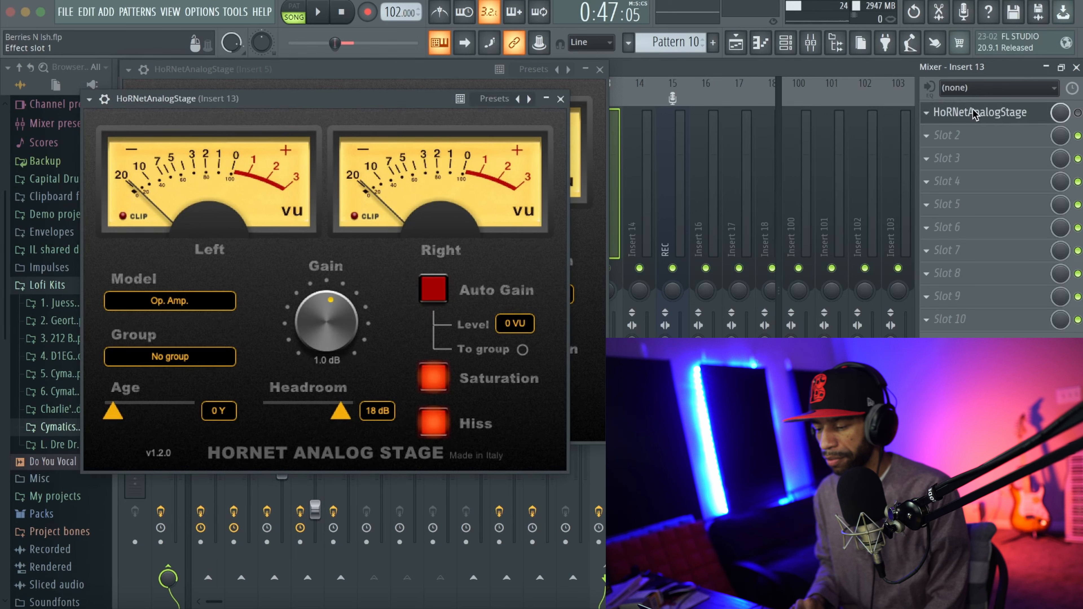
{"action": "left_click_drag", "start_coordinate": [401, 106], "coordinate": [888, 89]}
- Assign the HoRNetAnalogStage instances on Insert 5 and Insert 13 to group 1 with To group enabled, and switch their Auto Gain off
{"action": "left_click", "coordinate": [195, 328]}
{"action": "left_click", "coordinate": [188, 365]}
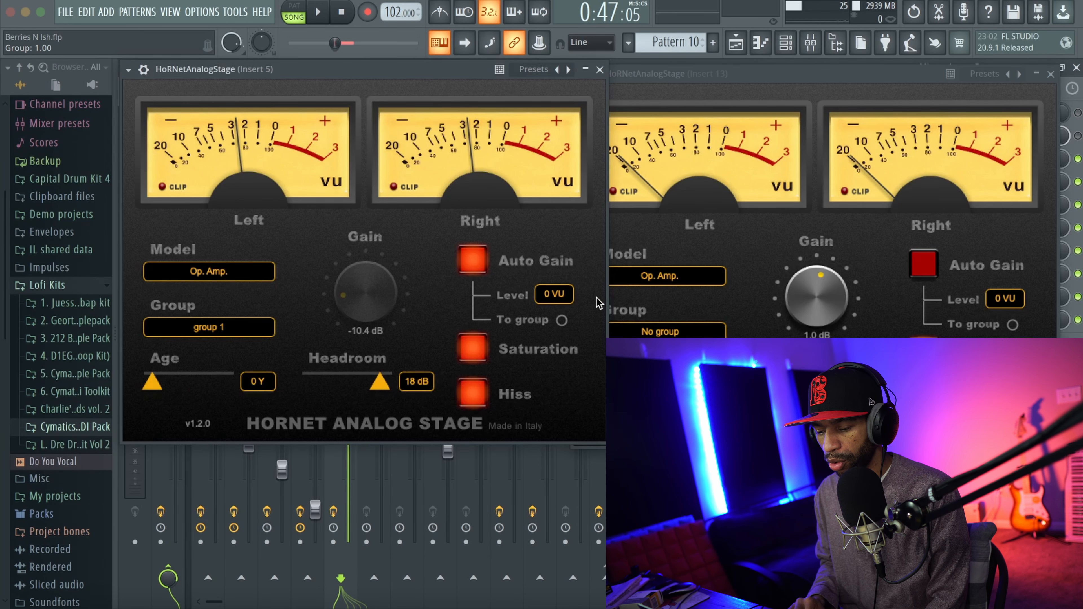
{"action": "left_click", "coordinate": [647, 332]}
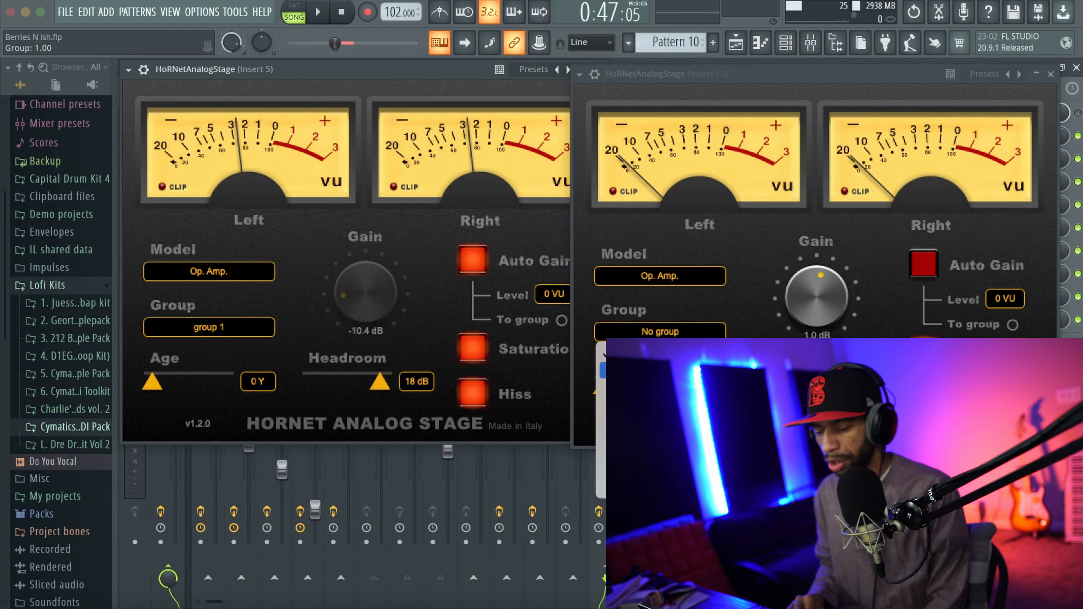
{"action": "left_click", "coordinate": [640, 369]}
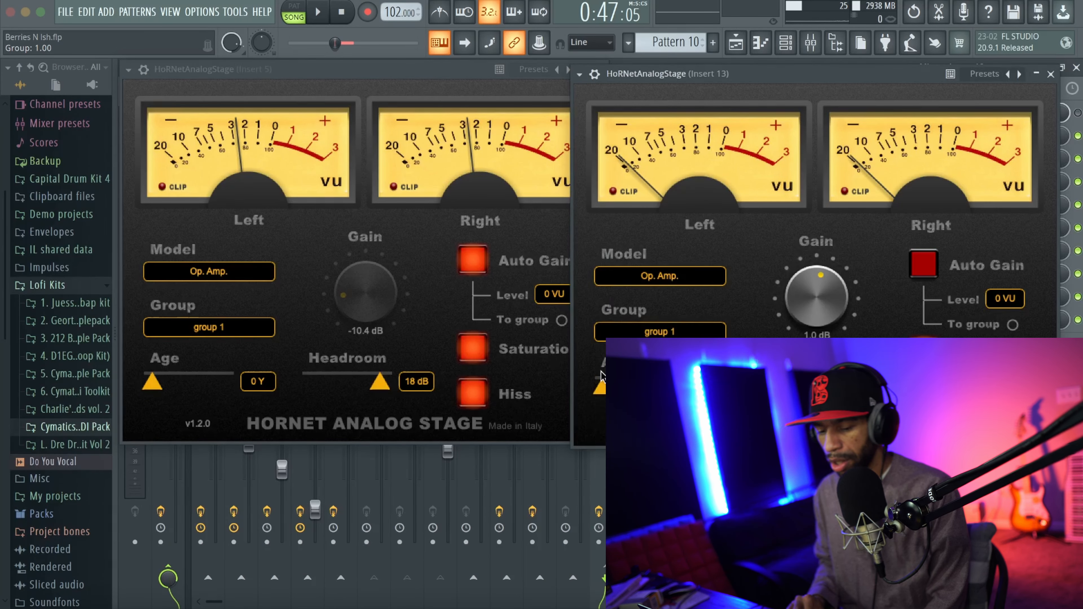
{"action": "left_click", "coordinate": [474, 262]}
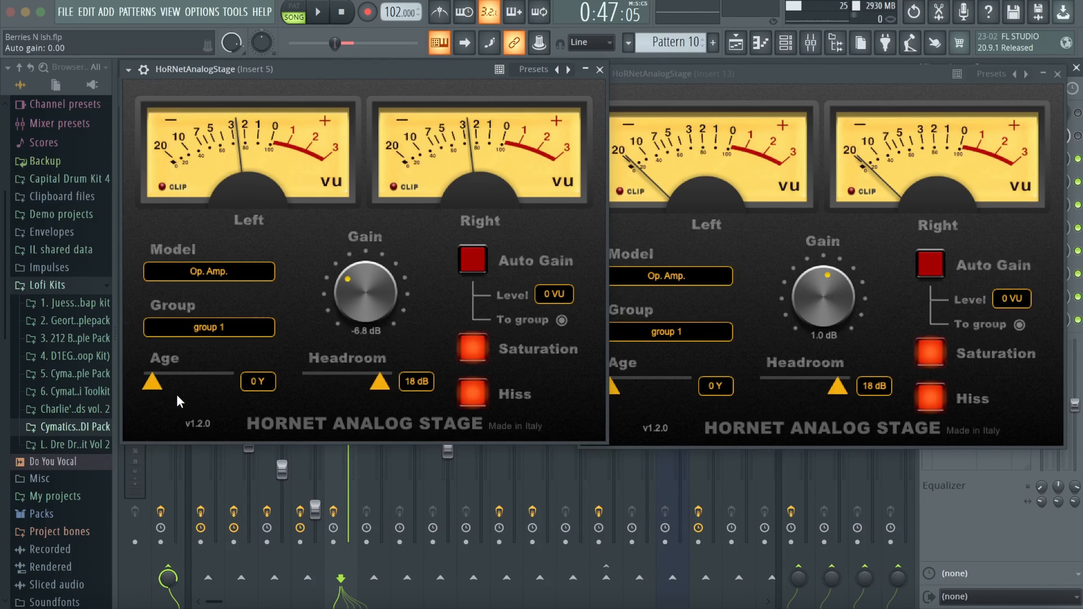
- Try the Age, Headroom, Auto Gain, Saturation and Hiss controls on the Insert 5 instance
{"action": "mouse_move", "coordinate": [154, 384]}
{"action": "left_mouse_down"}
{"action": "mouse_move", "coordinate": [226, 386]}
{"action": "mouse_move", "coordinate": [143, 385]}
{"action": "left_mouse_up"}
{"action": "mouse_move", "coordinate": [381, 386]}
{"action": "left_mouse_down"}
{"action": "mouse_move", "coordinate": [332, 386]}
{"action": "mouse_move", "coordinate": [379, 386]}
{"action": "left_mouse_up"}
{"action": "left_click", "coordinate": [473, 262]}
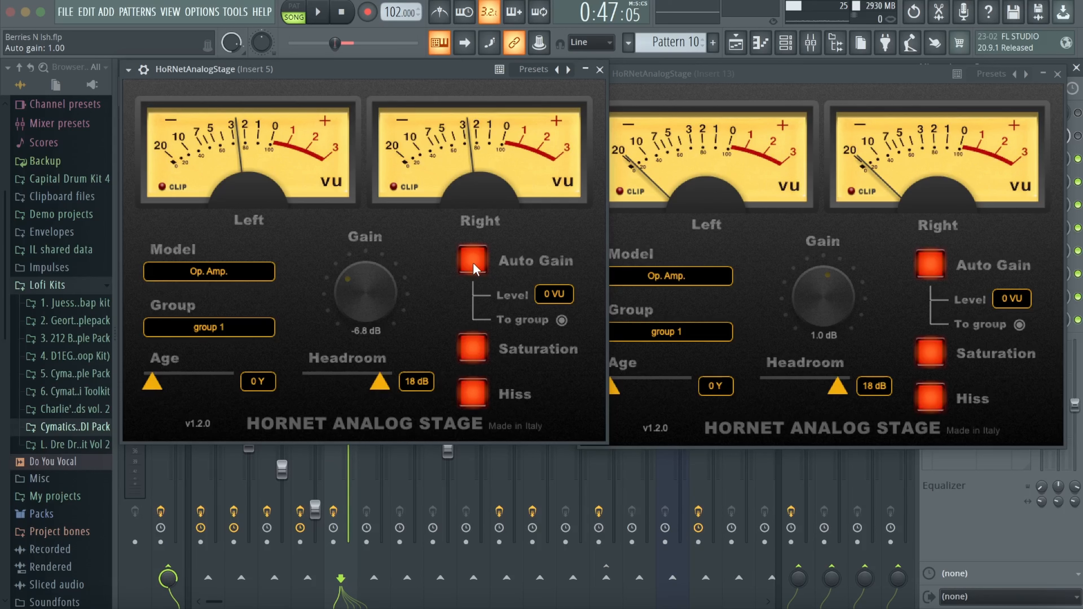
{"action": "left_click", "coordinate": [473, 262]}
{"action": "left_click", "coordinate": [469, 349]}
{"action": "left_click", "coordinate": [468, 347]}
{"action": "left_click", "coordinate": [465, 391]}
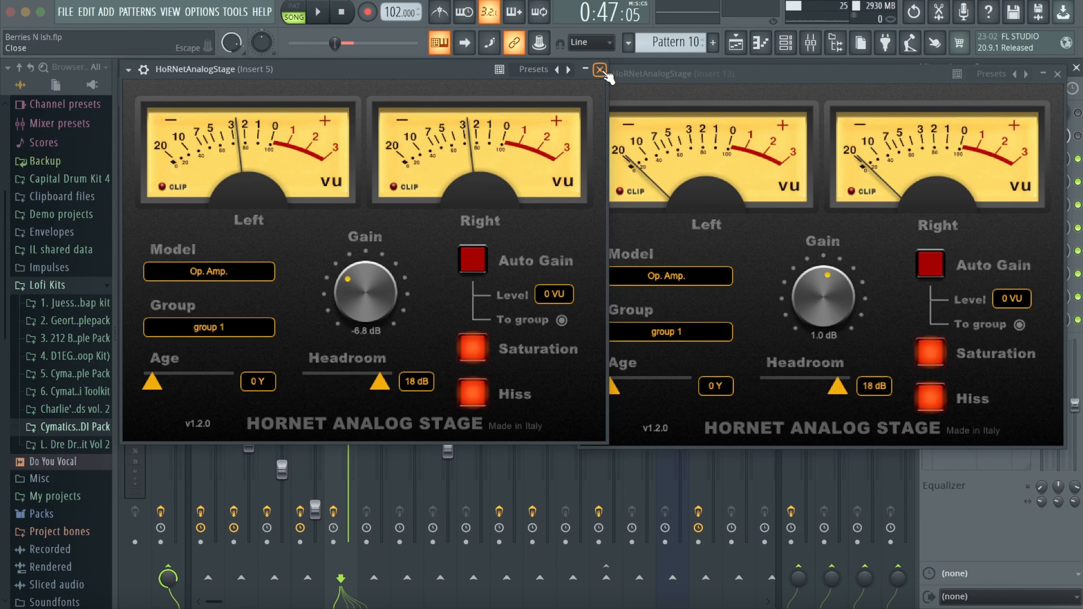
- Close the HoRNetAnalogStage windows of Insert 13 and Insert 5
{"action": "left_click", "coordinate": [1058, 74]}
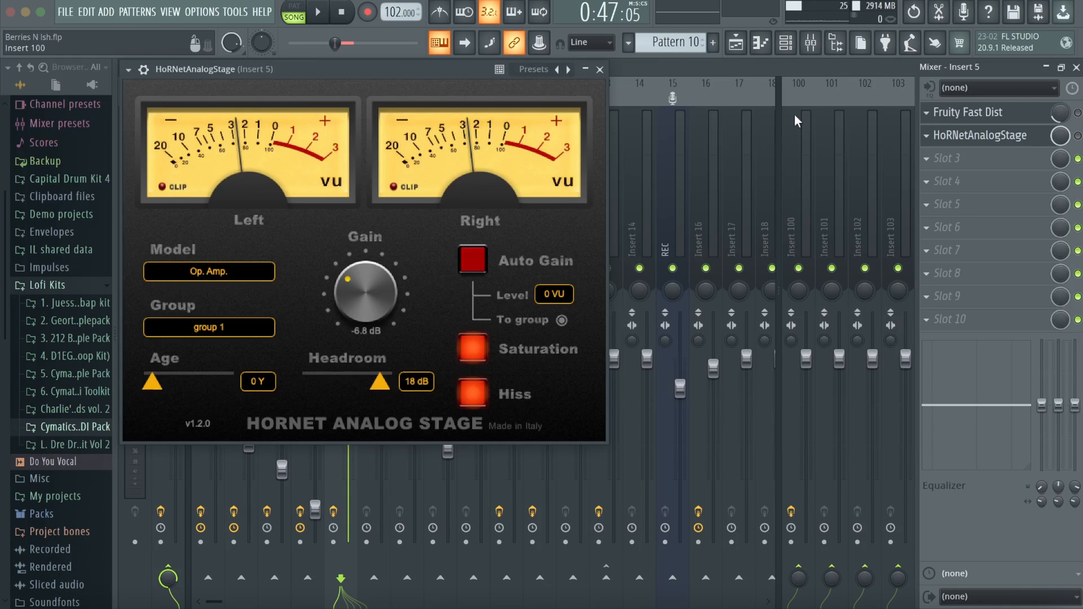
{"action": "left_click", "coordinate": [599, 69]}
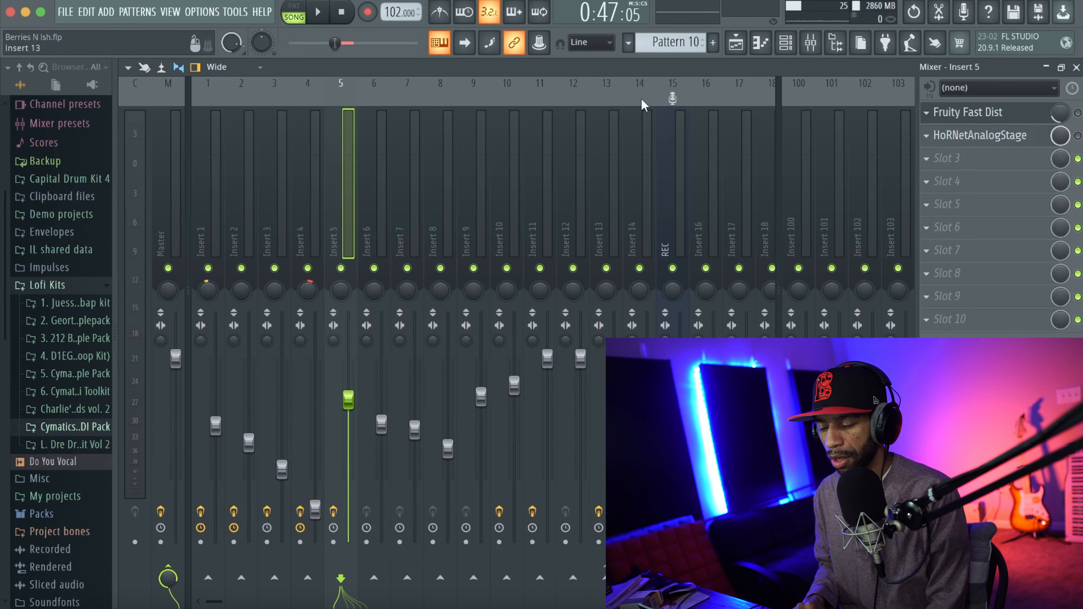
{"action": "left_click", "coordinate": [955, 135]}
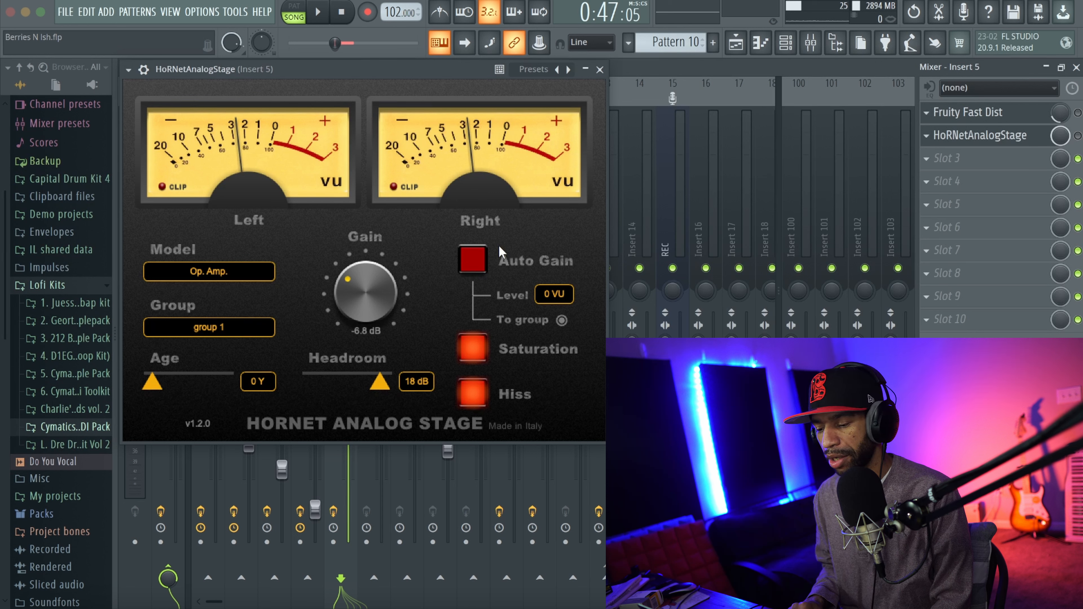
{"action": "left_click", "coordinate": [600, 72]}
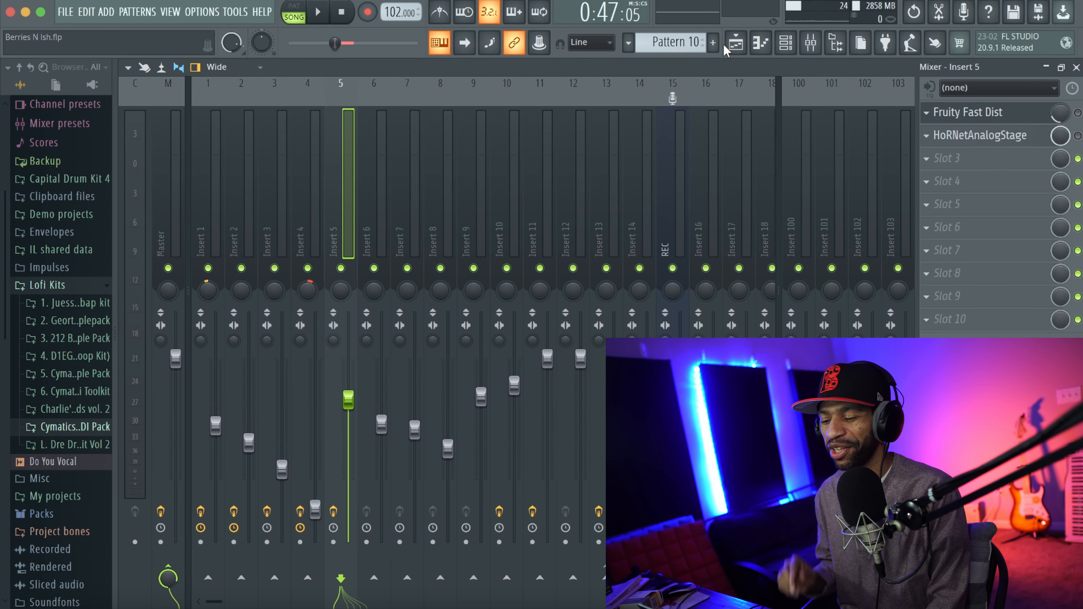
- Clear the playlist's time selection, play the arrangement from bar 1 to hear the mix, and stop playback
{"action": "left_click", "coordinate": [736, 42]}
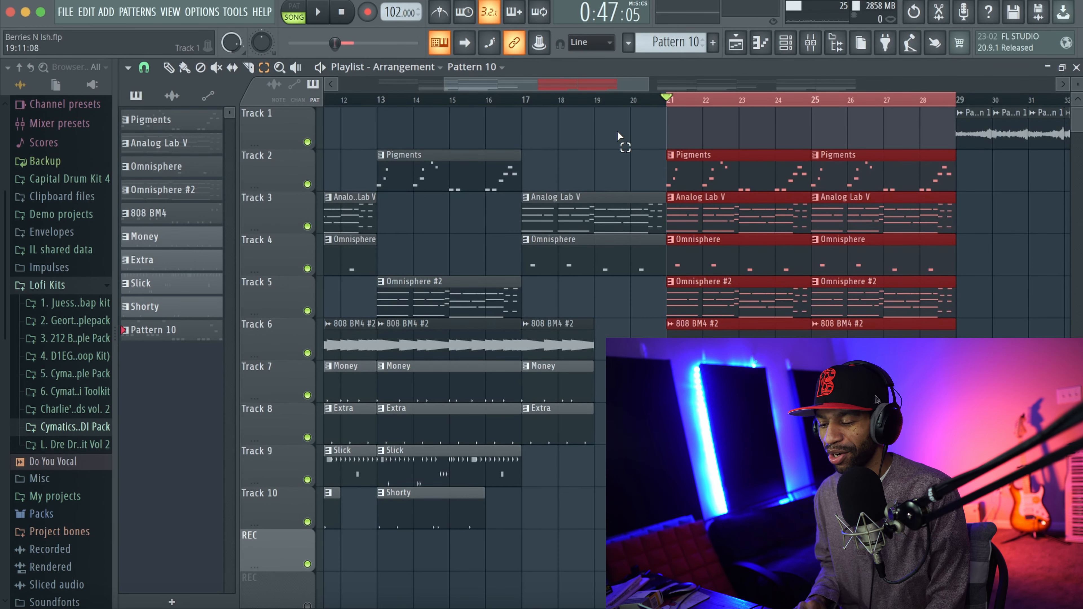
{"action": "left_click", "coordinate": [706, 102]}
{"action": "left_click_drag", "start_coordinate": [582, 84], "coordinate": [299, 84]}
{"action": "left_click", "coordinate": [341, 13]}
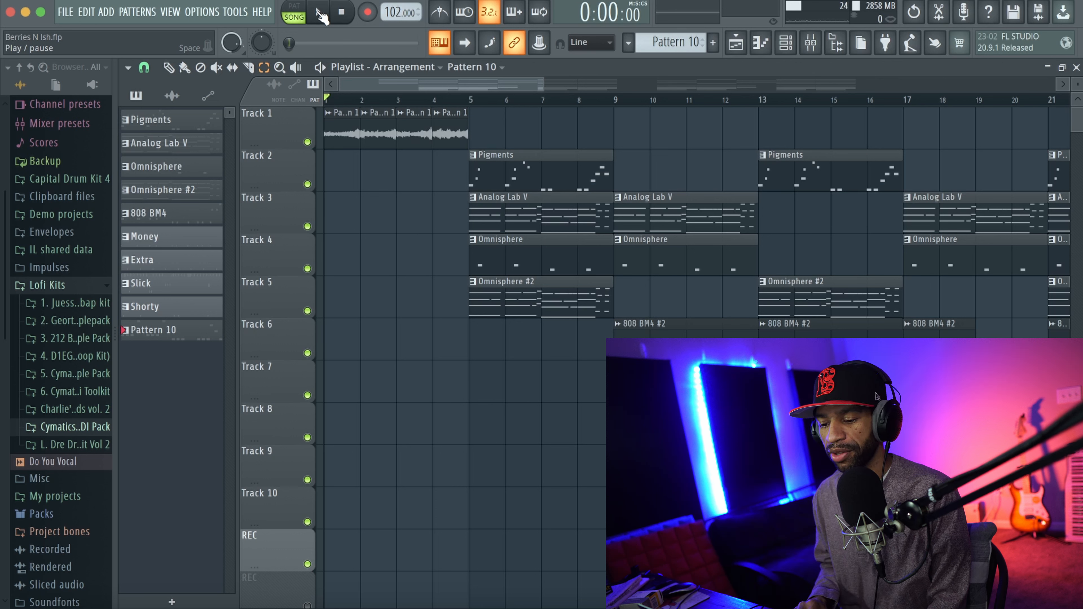
{"action": "left_click", "coordinate": [319, 13]}
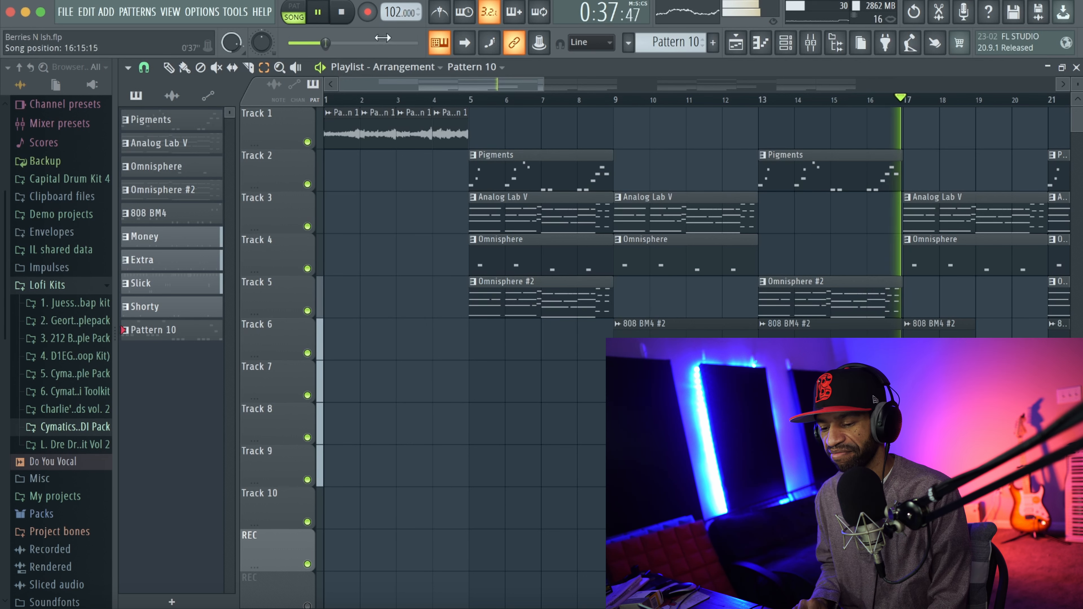
{"action": "left_click", "coordinate": [346, 15]}
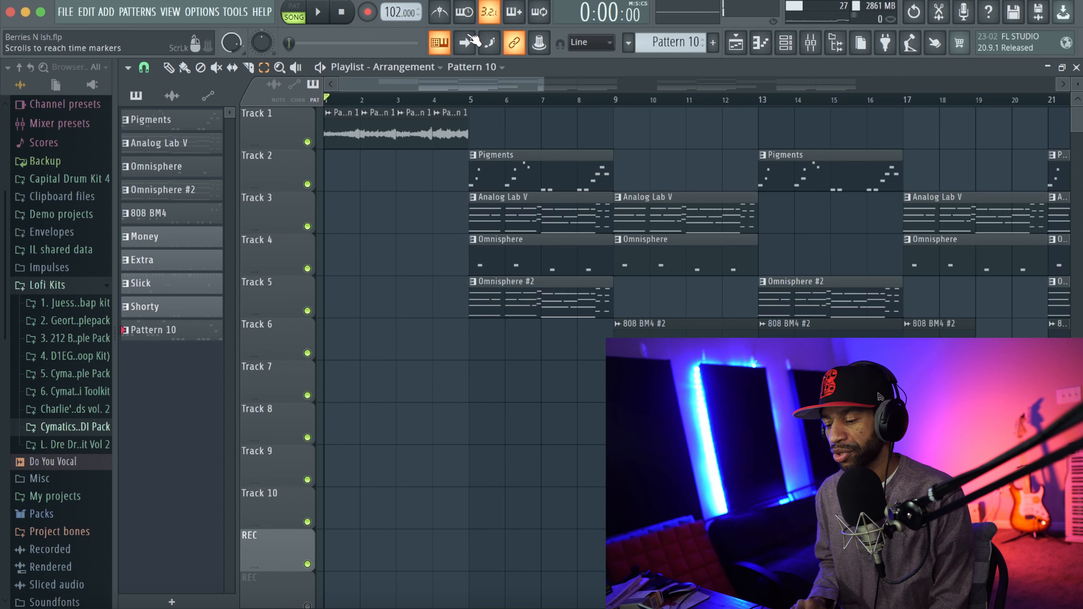
- Restore the playlist's time selection from bar 21 to bar 29 and audition it with mixer Insert 5 soloed
{"action": "left_click_drag", "start_coordinate": [441, 86], "coordinate": [766, 115]}
{"action": "key", "text": "space"}
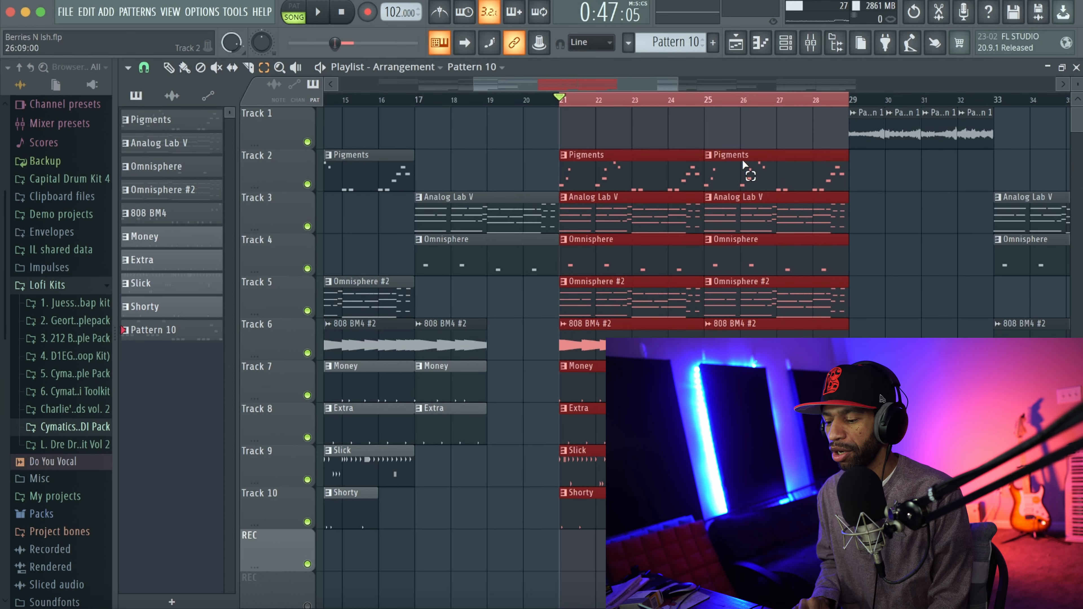
{"action": "left_click", "coordinate": [811, 43]}
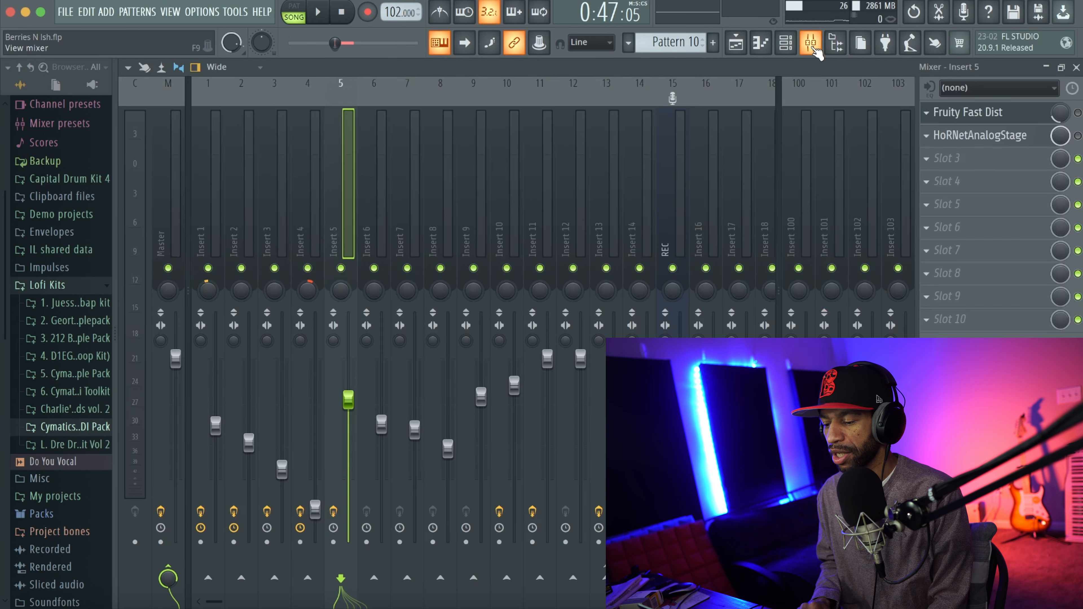
{"action": "right_click", "coordinate": [342, 268]}
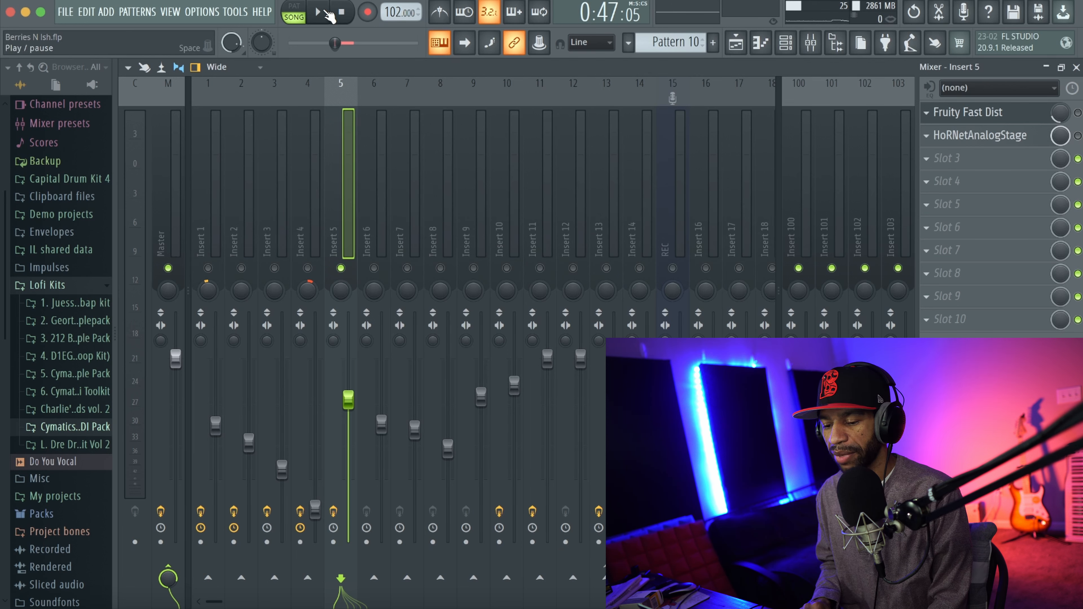
{"action": "left_click", "coordinate": [320, 12]}
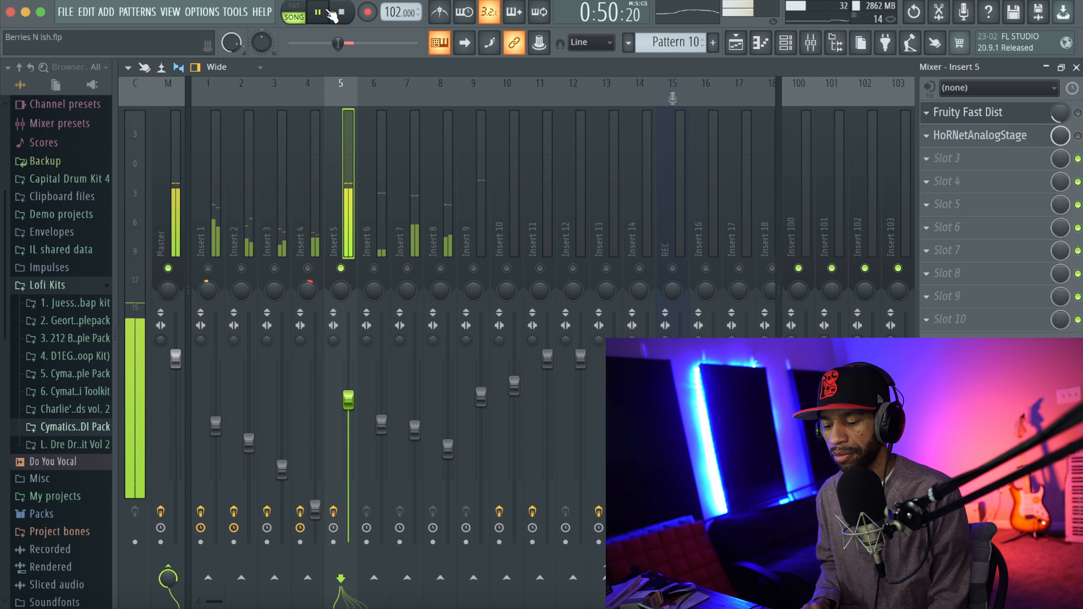
{"action": "left_click", "coordinate": [342, 12]}
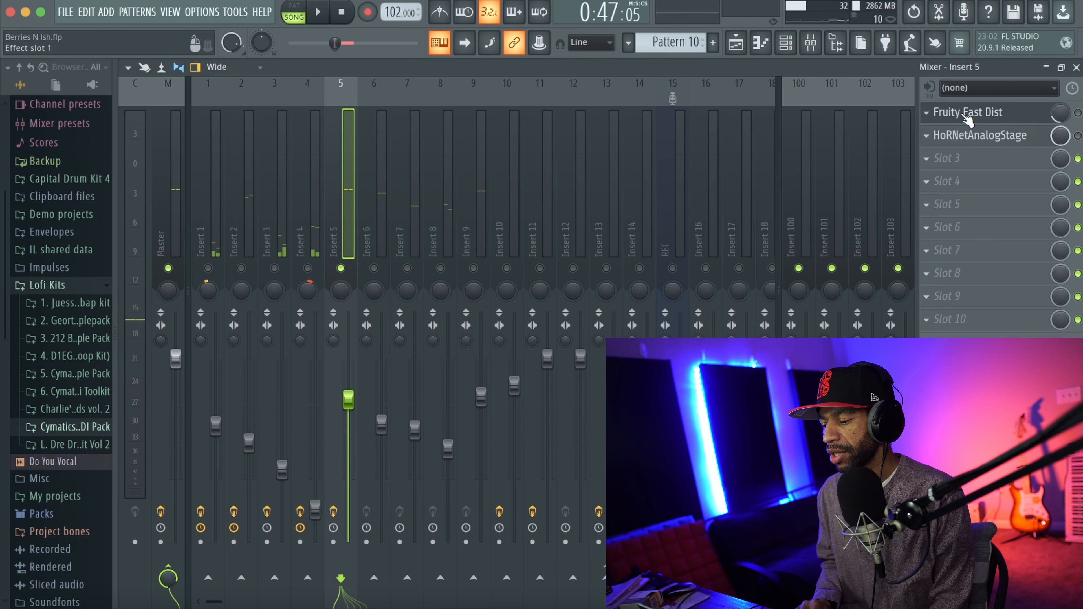
- Audition the Op. Amp. model on Insert 5 during playback, raising its gain to 7.6 dB and lowering it to 1.2 dB
{"action": "left_click", "coordinate": [941, 137]}
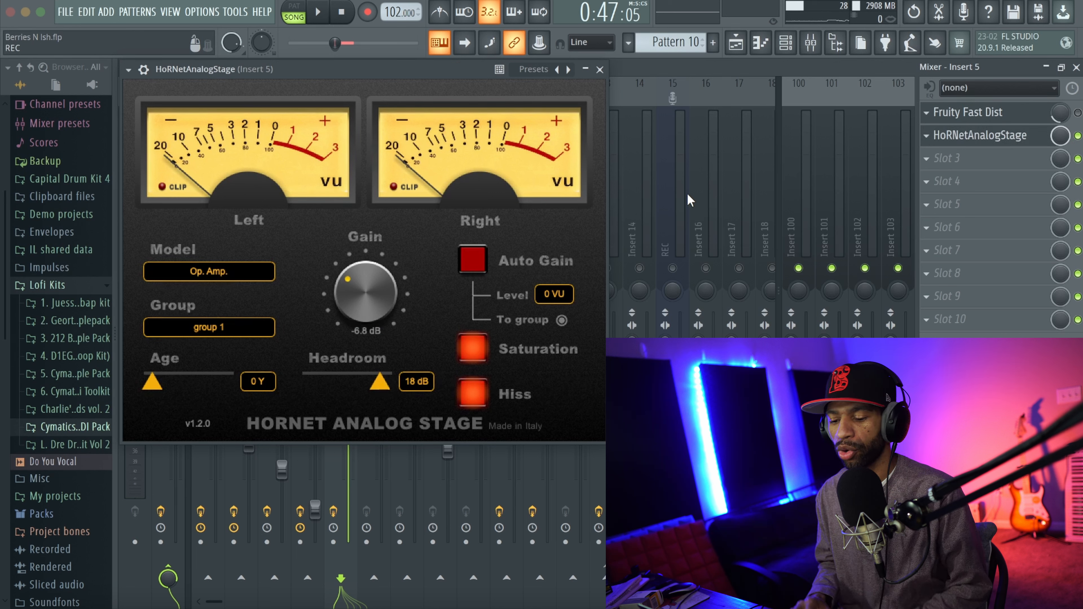
{"action": "left_click_drag", "start_coordinate": [365, 292], "coordinate": [376, 226]}
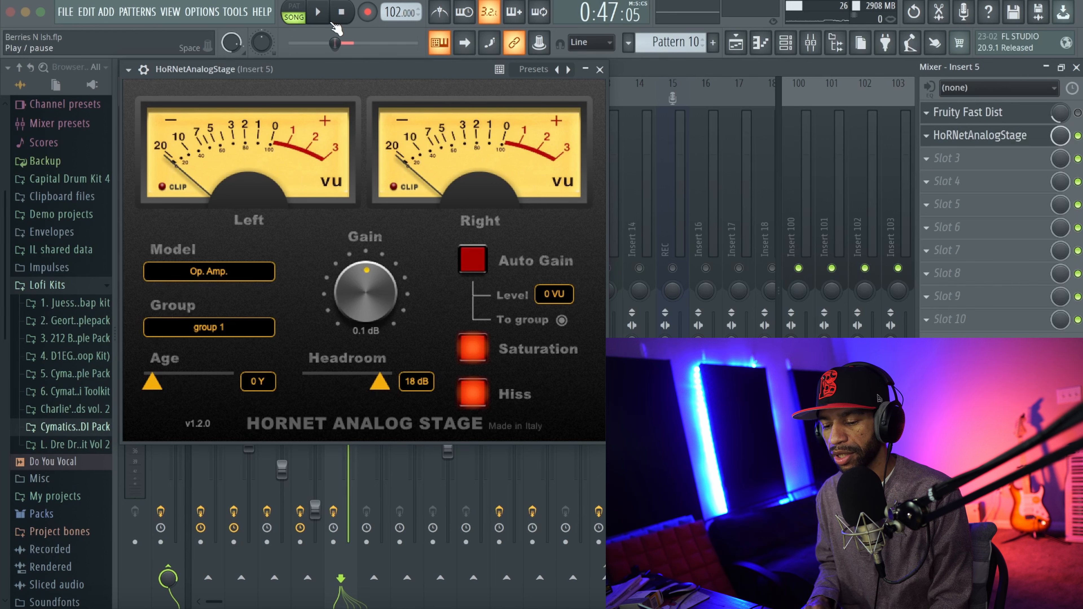
{"action": "left_click", "coordinate": [322, 14]}
{"action": "left_click_drag", "start_coordinate": [363, 291], "coordinate": [379, 224]}
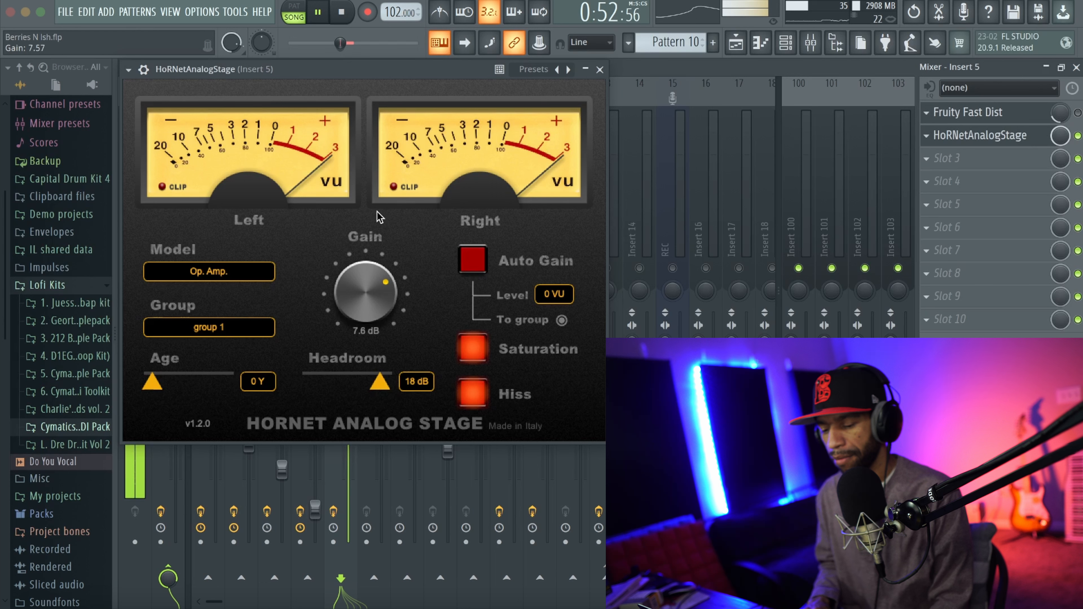
{"action": "left_click_drag", "start_coordinate": [375, 225], "coordinate": [371, 256]}
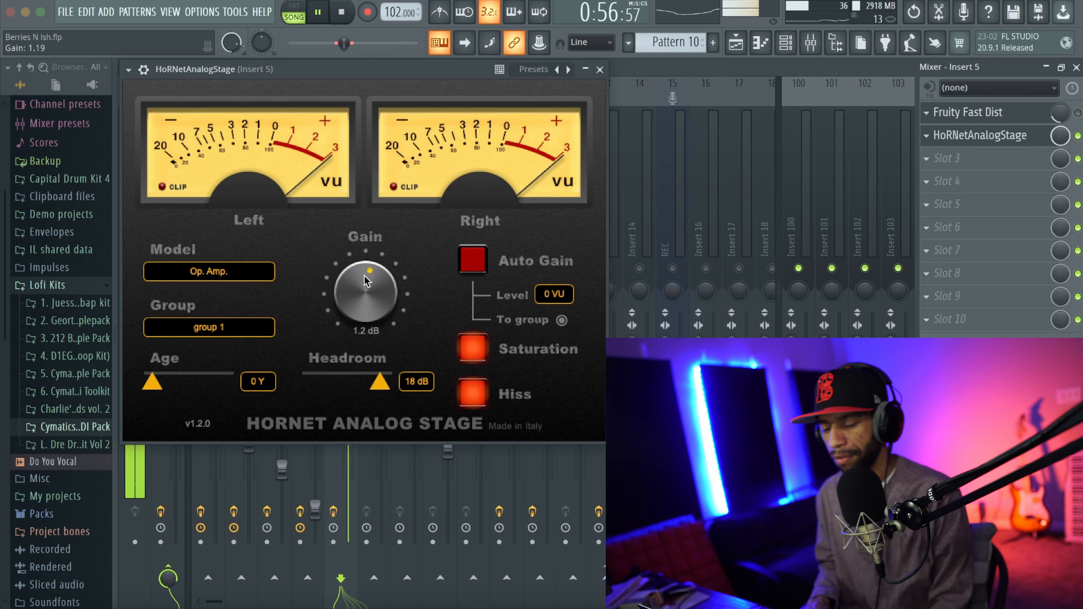
{"action": "key", "text": "space"}
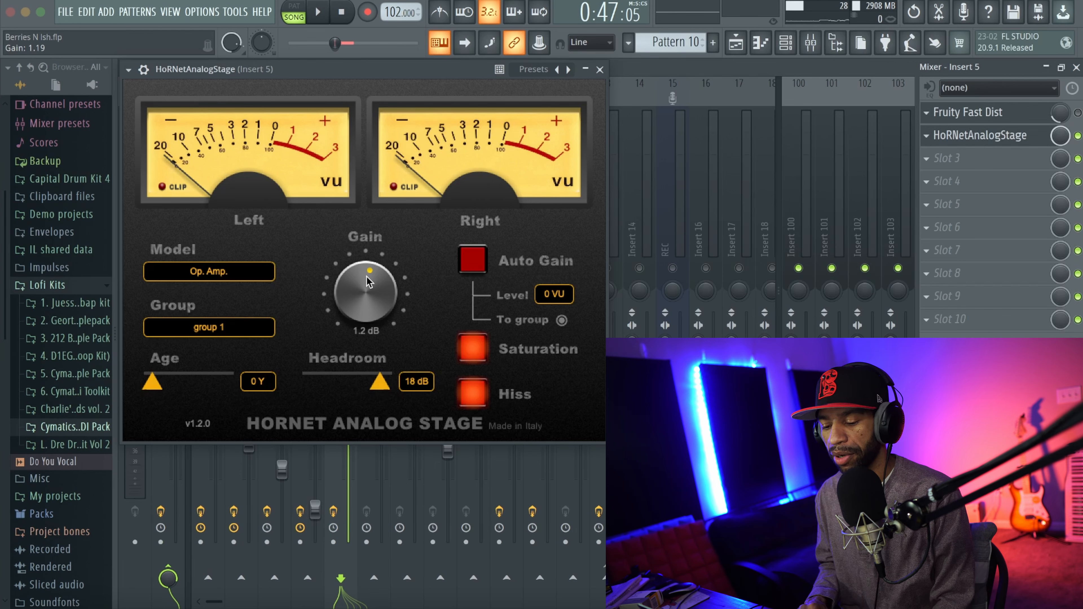
- Switch the Insert 5 model to Transistor and audition it, raising the gain to 8.0 dB and lowering it to -0.1 dB
{"action": "left_click", "coordinate": [243, 277]}
{"action": "left_click", "coordinate": [185, 310]}
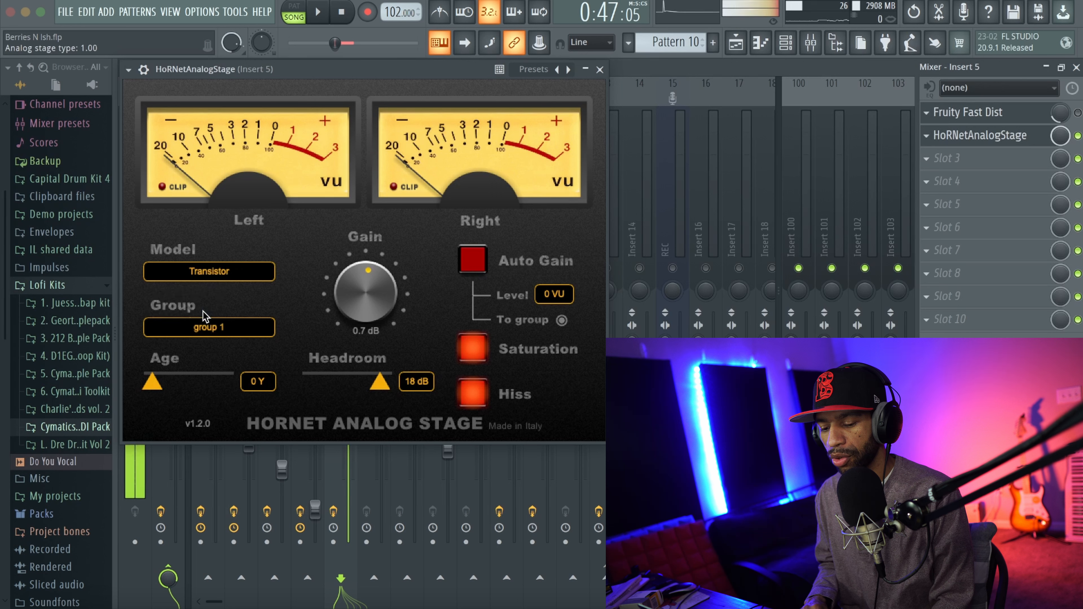
{"action": "key", "text": "space"}
{"action": "left_click_drag", "start_coordinate": [356, 290], "coordinate": [384, 219]}
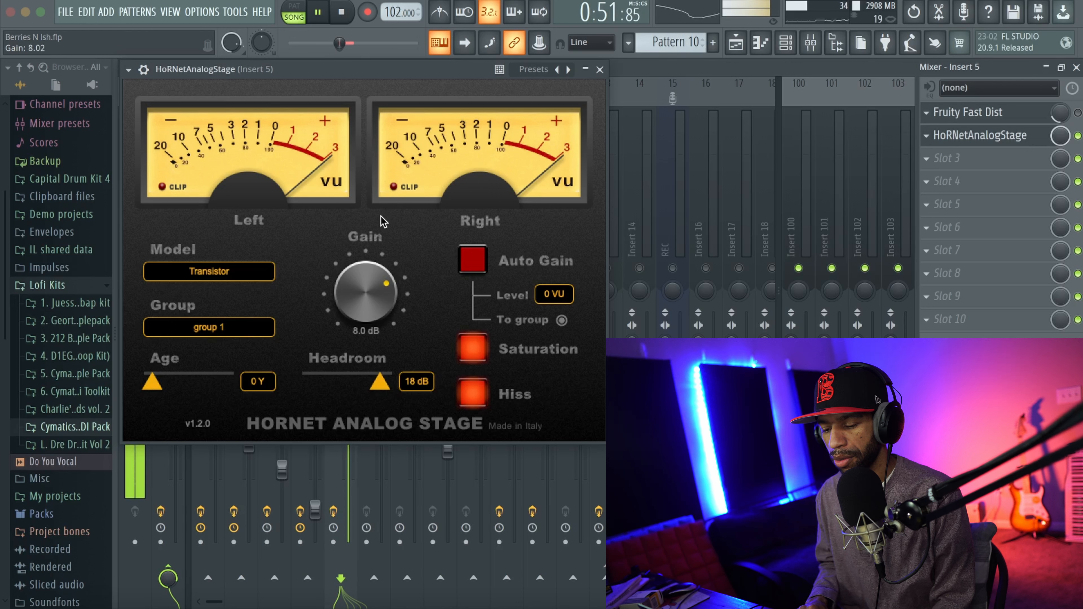
{"action": "left_click_drag", "start_coordinate": [358, 286], "coordinate": [358, 294]}
{"action": "key", "text": "space"}
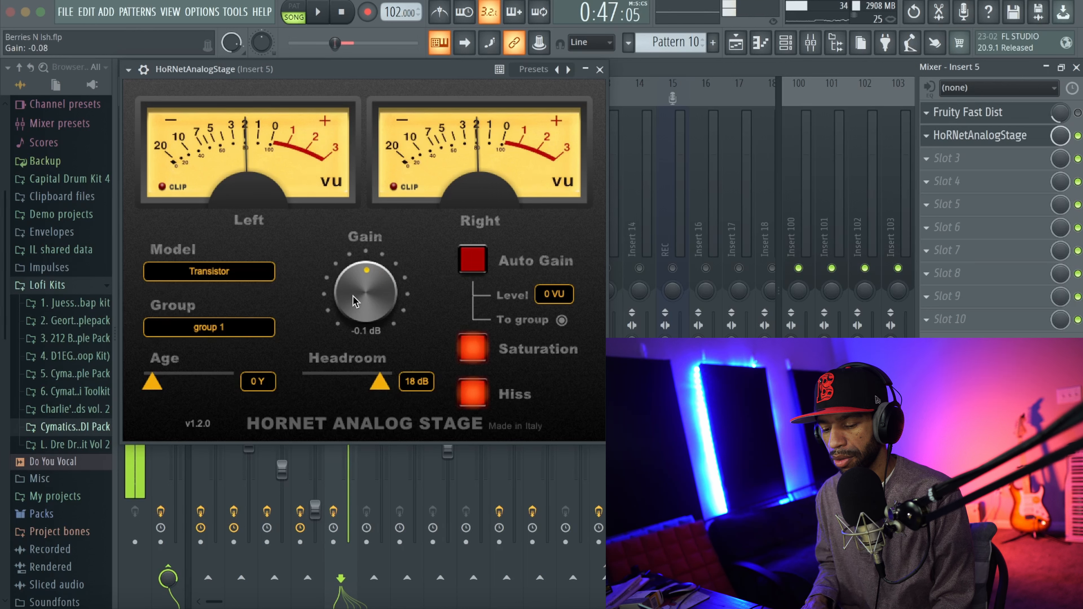
- Switch the Insert 5 model to Tube and audition it with the gain raised to 8.5 dB
{"action": "left_click", "coordinate": [246, 274]}
{"action": "left_click", "coordinate": [174, 327]}
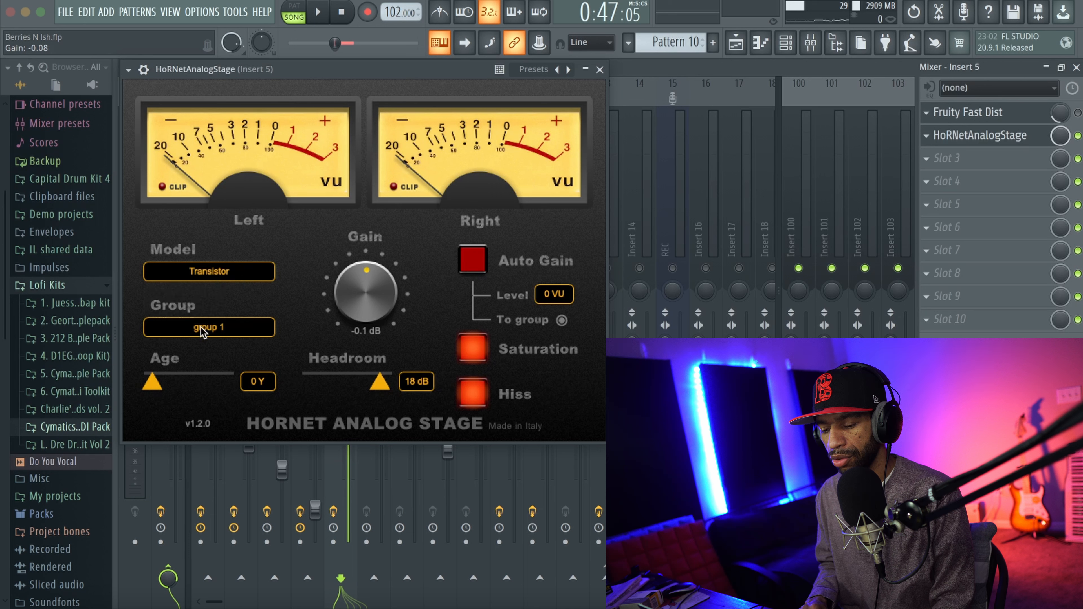
{"action": "key", "text": "space"}
{"action": "left_click_drag", "start_coordinate": [375, 306], "coordinate": [397, 225]}
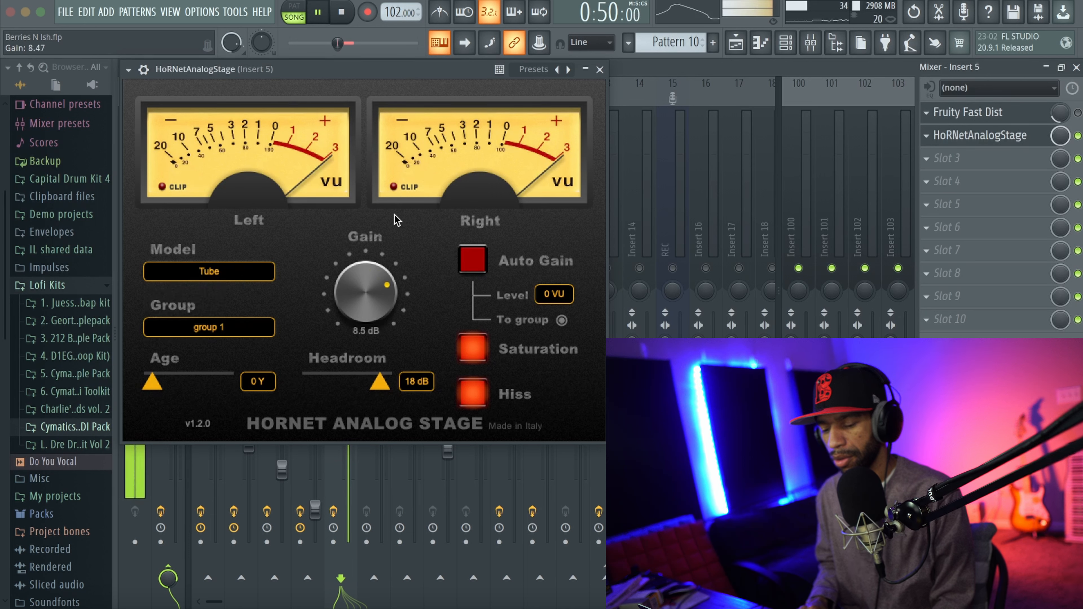
- Compare the Transistor and Op. Amp. models on Insert 5 during playback, return the model to Tube, and stop playback
{"action": "left_click", "coordinate": [234, 274]}
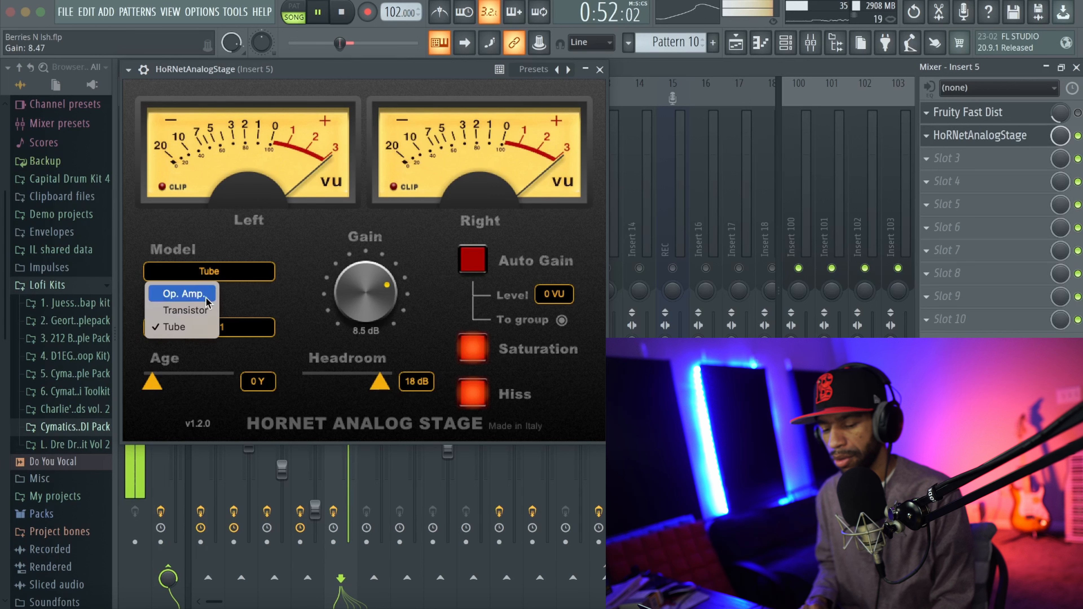
{"action": "left_click", "coordinate": [192, 308]}
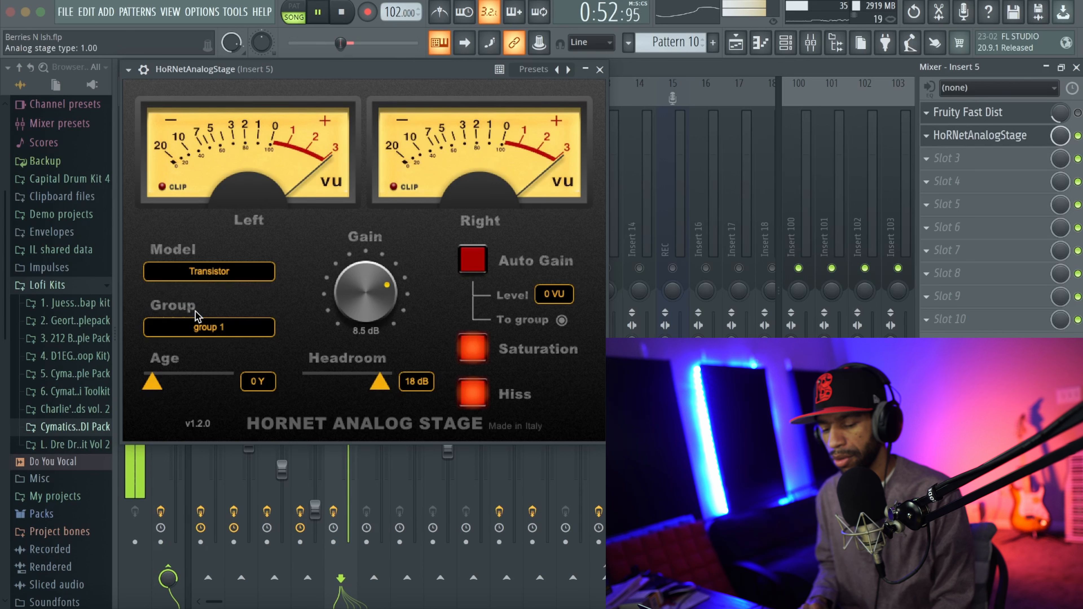
{"action": "left_click", "coordinate": [220, 279]}
{"action": "left_click", "coordinate": [199, 291]}
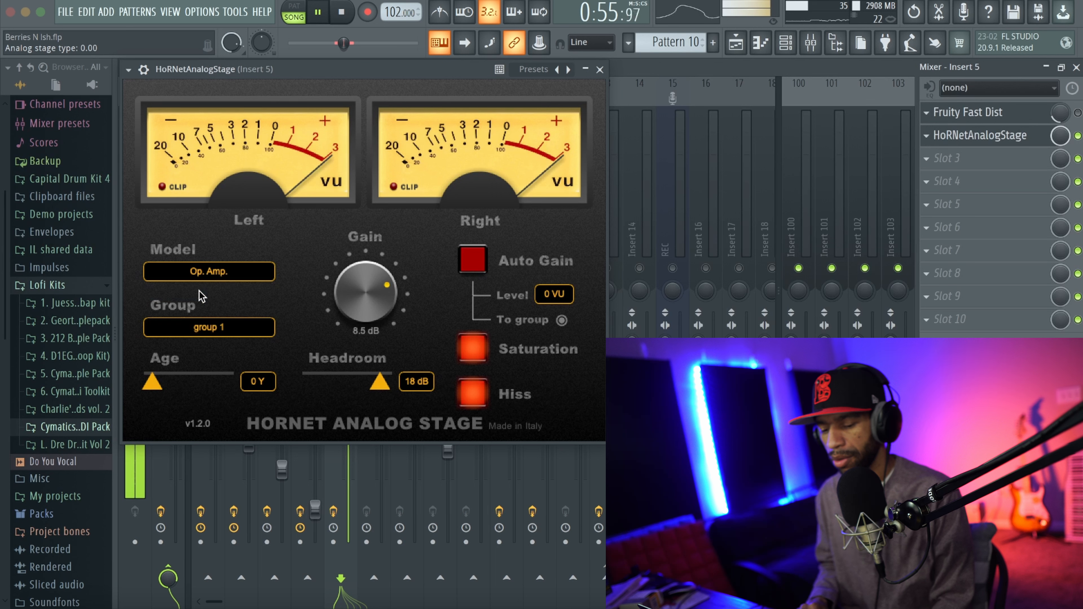
{"action": "left_click", "coordinate": [213, 280]}
{"action": "left_click", "coordinate": [196, 326]}
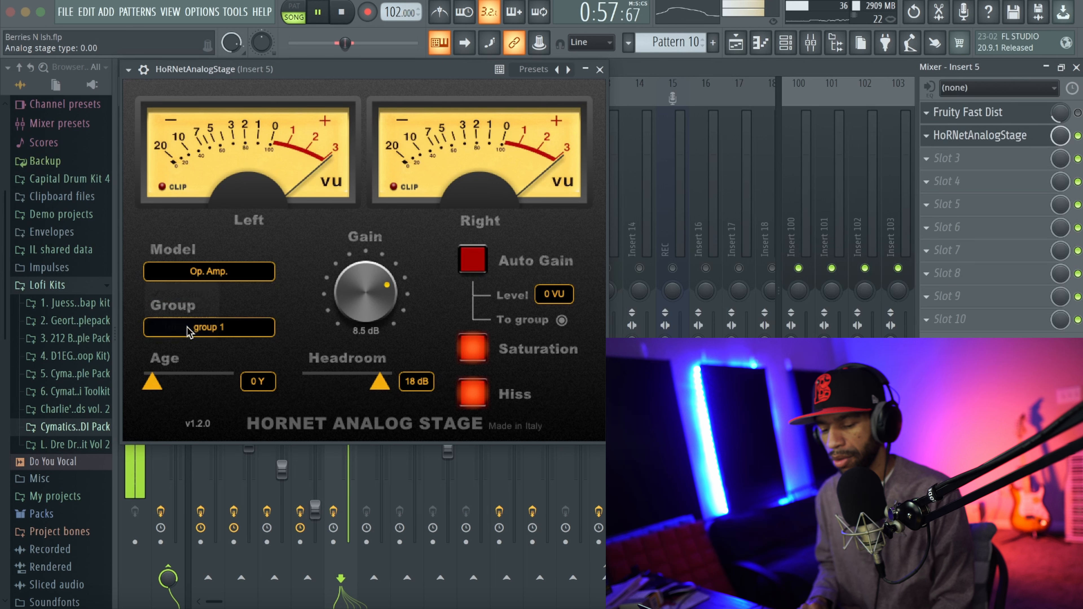
{"action": "key", "text": "space"}
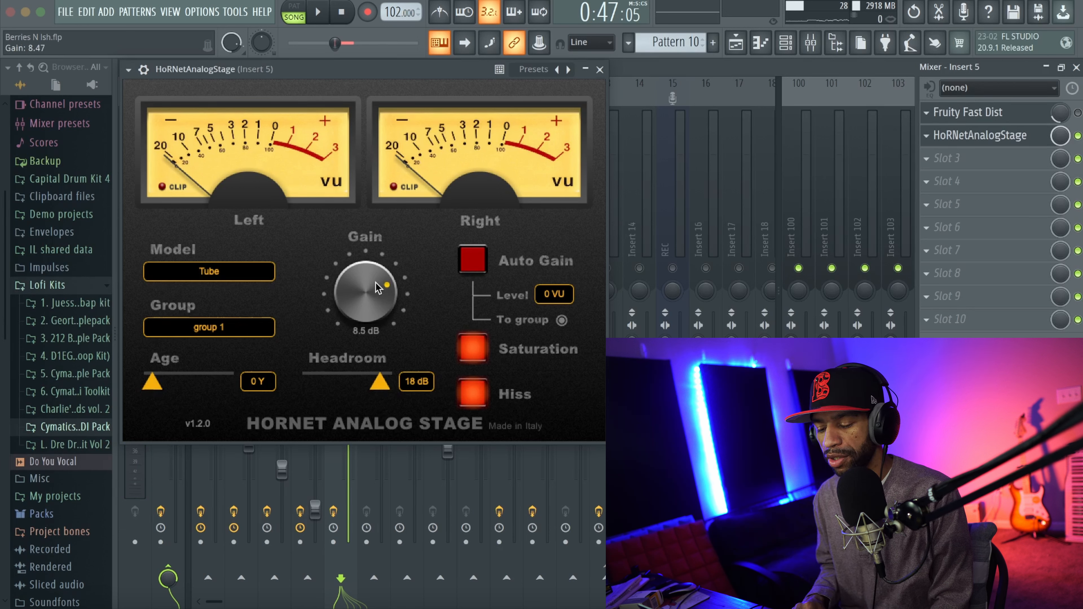
- Audition the Tube model with Age at 26 Y, lowering the gain to 0.6 and -0.5 dB, and return Age to 0 Y
{"action": "left_click_drag", "start_coordinate": [358, 345], "coordinate": [341, 367]}
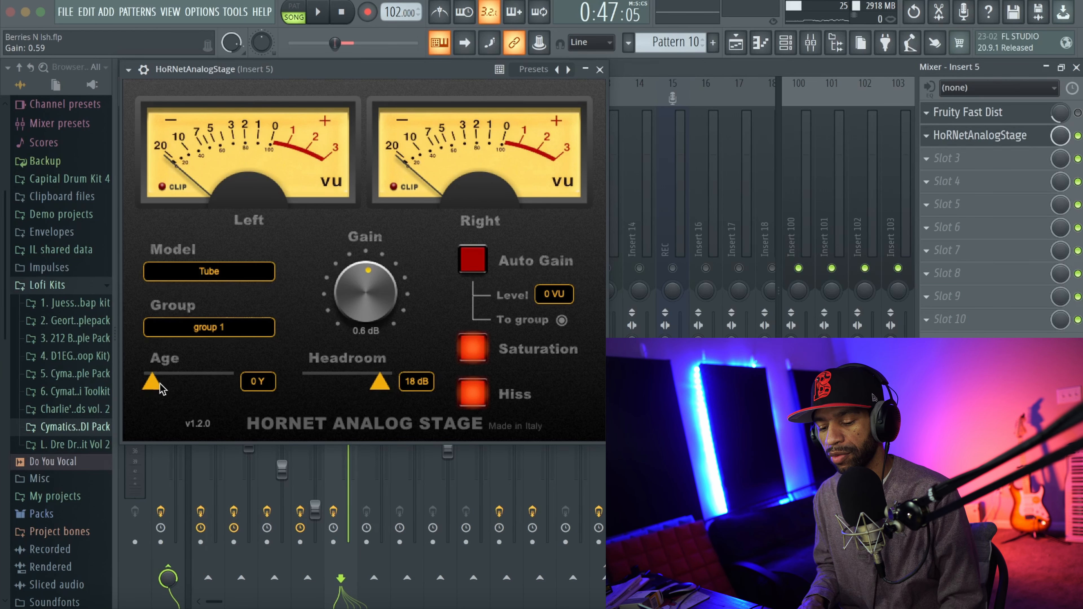
{"action": "key", "text": "space"}
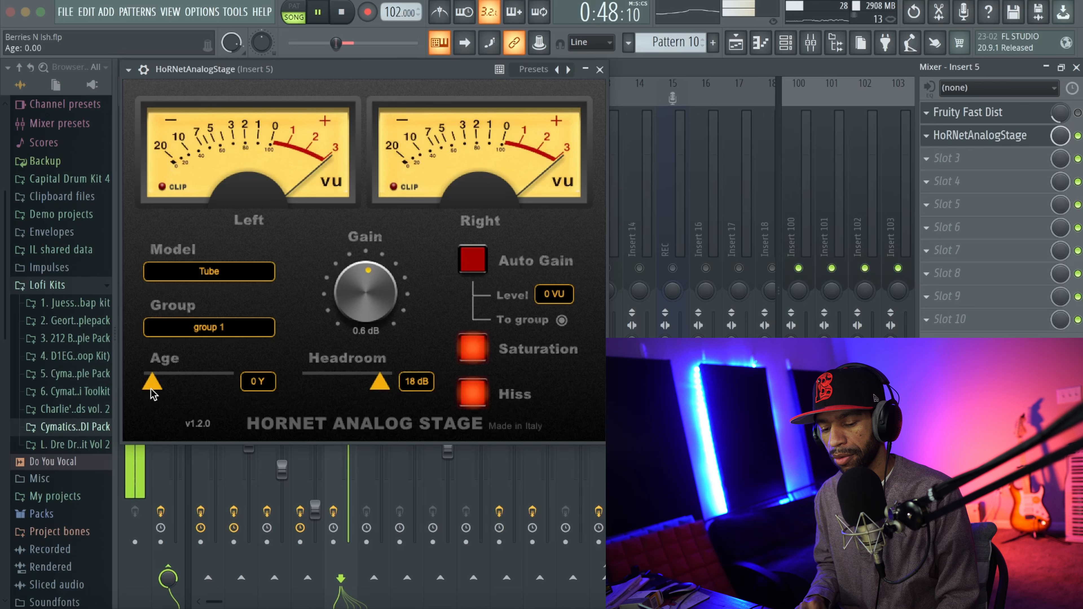
{"action": "left_click_drag", "start_coordinate": [159, 388], "coordinate": [212, 391]}
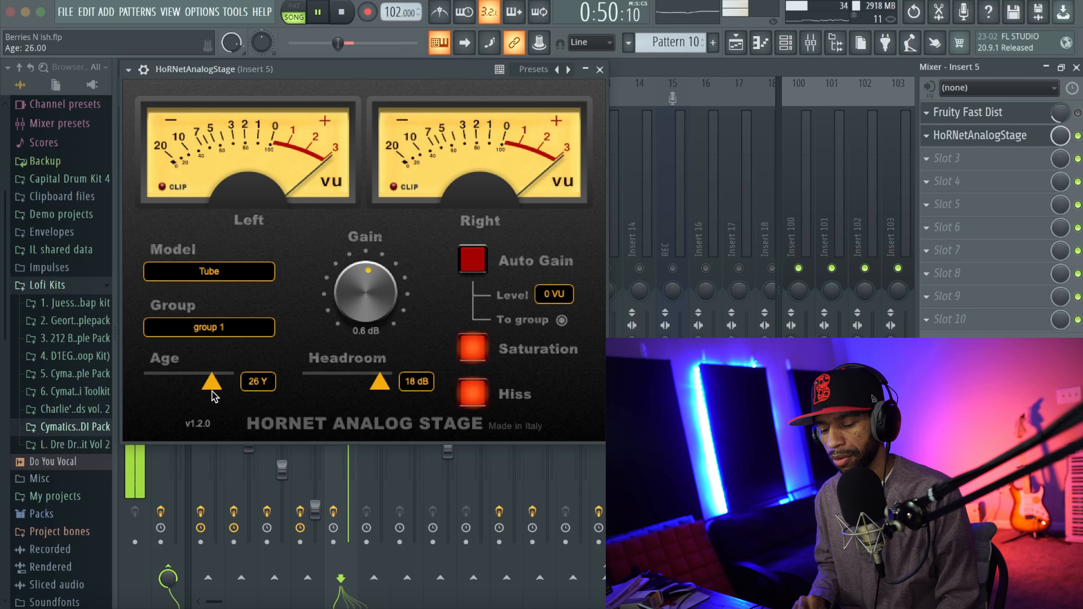
{"action": "mouse_move", "coordinate": [349, 304]}
{"action": "left_mouse_down"}
{"action": "mouse_move", "coordinate": [368, 235]}
{"action": "mouse_move", "coordinate": [381, 235]}
{"action": "mouse_move", "coordinate": [365, 310]}
{"action": "left_mouse_up"}
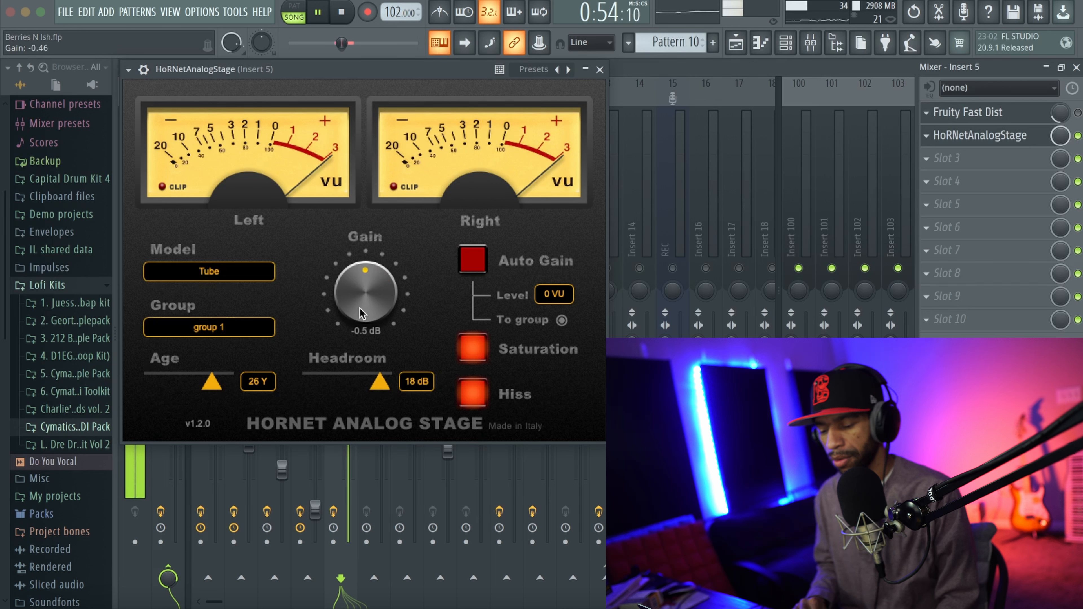
{"action": "key", "text": "space"}
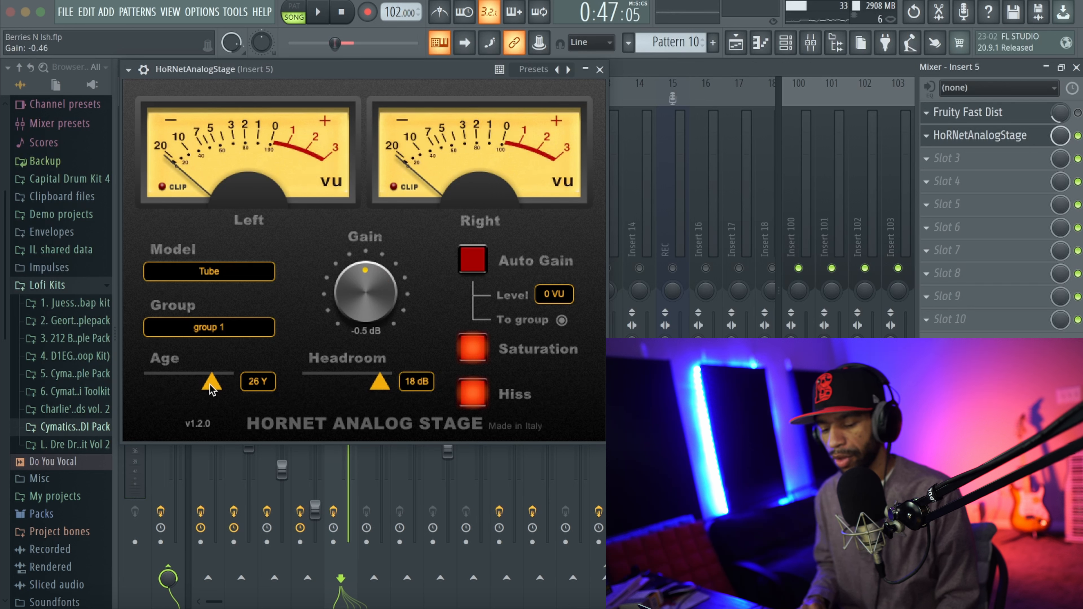
{"action": "left_click_drag", "start_coordinate": [211, 389], "coordinate": [166, 384]}
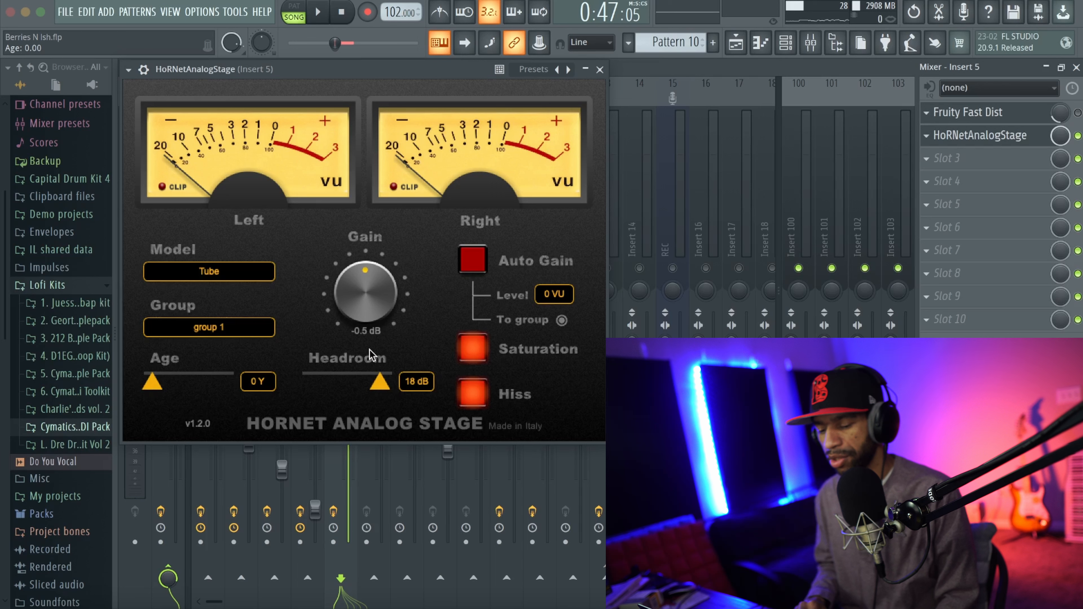
- Audition Insert 5 with Headroom lowered to 0 dB, restore Headroom to 18 dB, and stop playback
{"action": "key", "text": "space"}
{"action": "left_click_drag", "start_coordinate": [380, 386], "coordinate": [327, 387]}
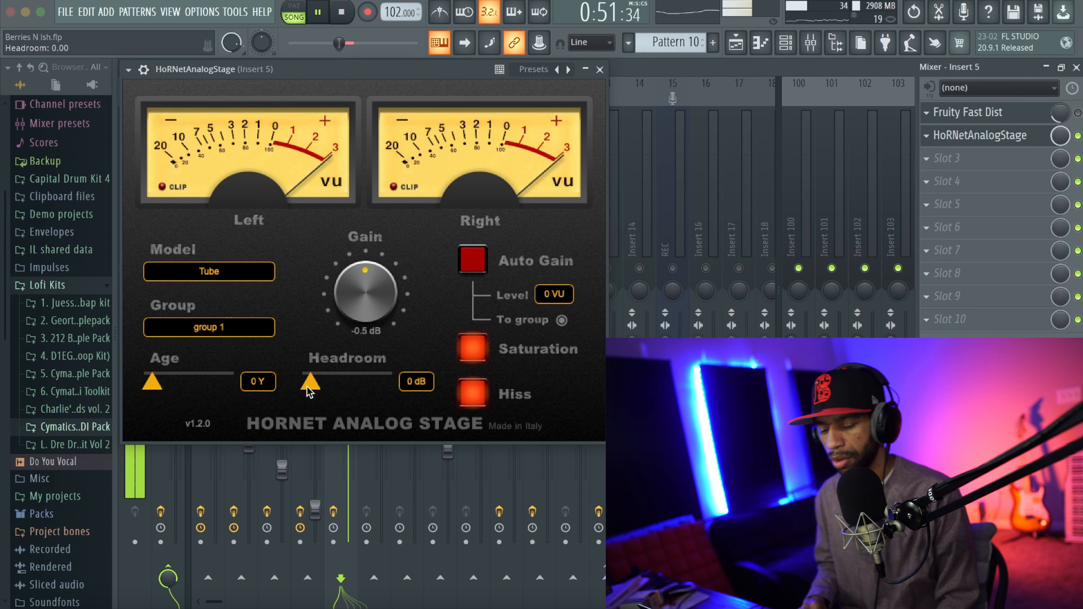
{"action": "left_click_drag", "start_coordinate": [308, 387], "coordinate": [407, 383]}
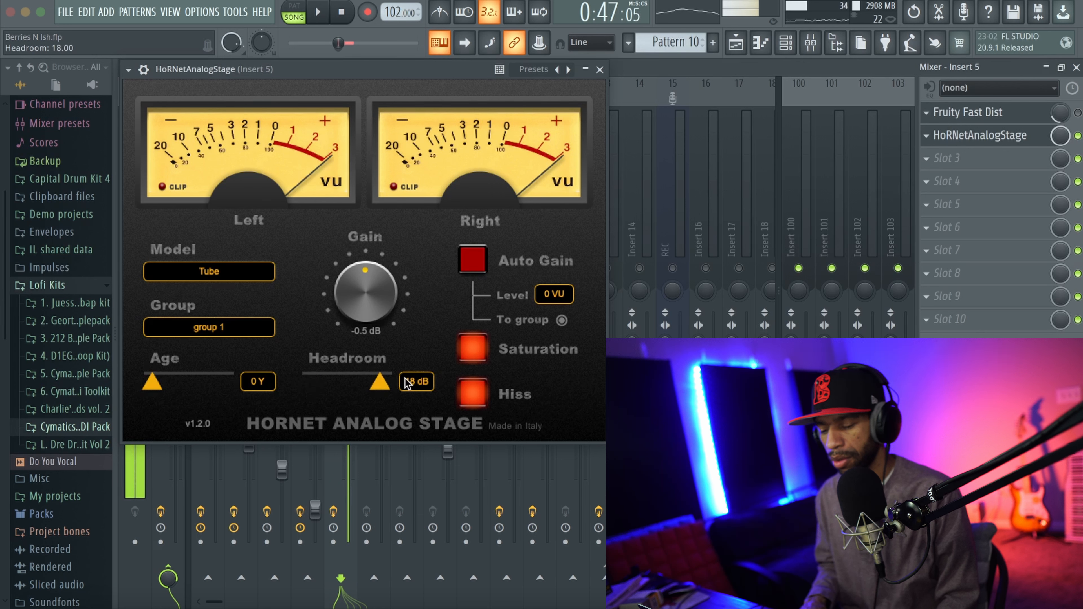
{"action": "key", "text": "space"}
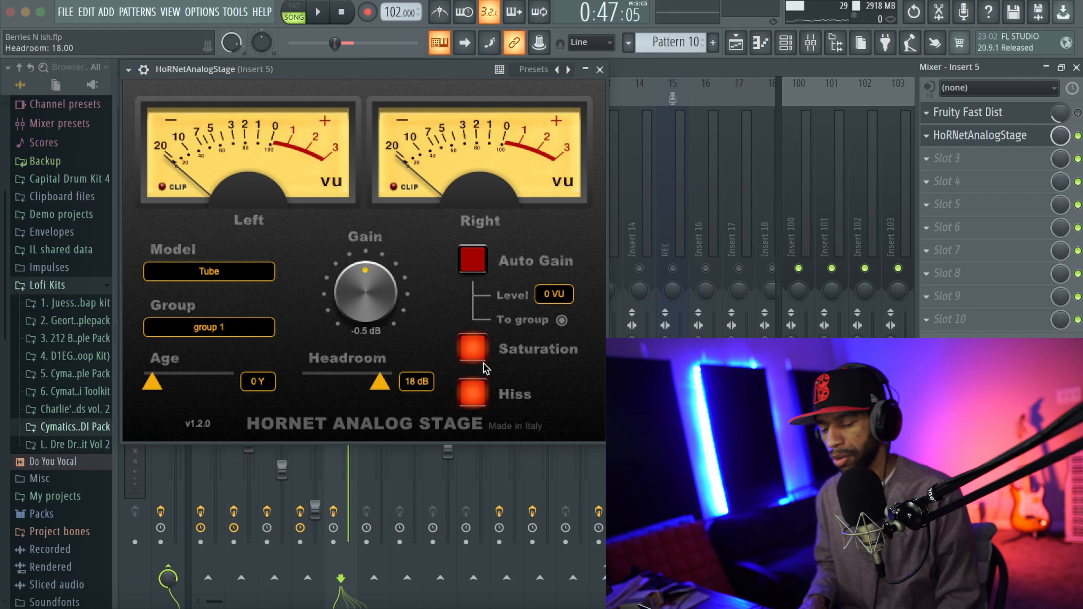
- Audition Insert 5 with Saturation switched off and the gain raised to 4.6 dB, and switch Saturation back on
{"action": "key", "text": "space"}
{"action": "left_click", "coordinate": [476, 354]}
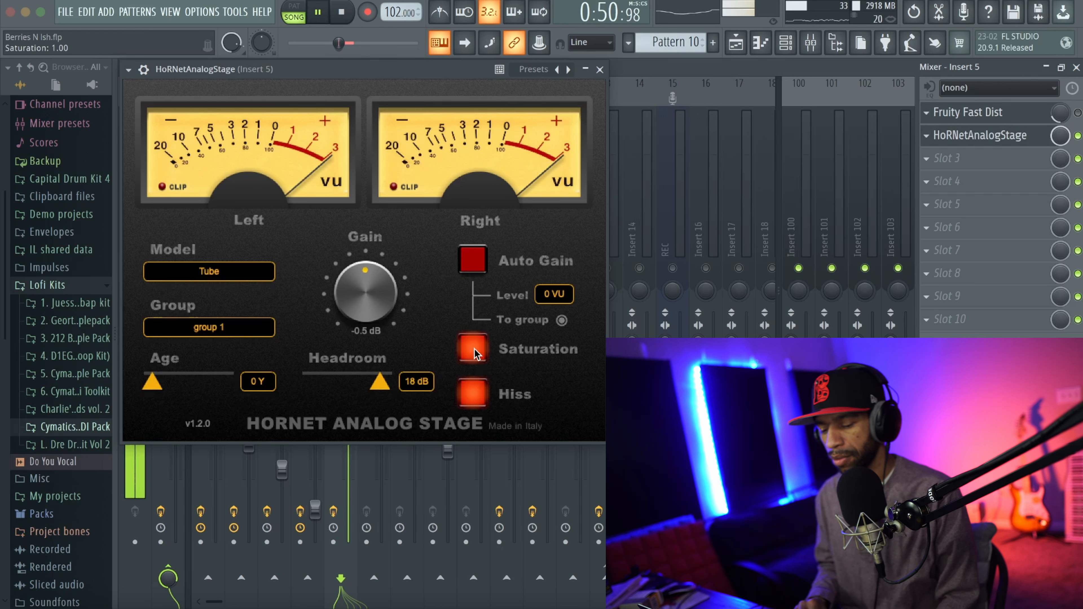
{"action": "left_click", "coordinate": [475, 349]}
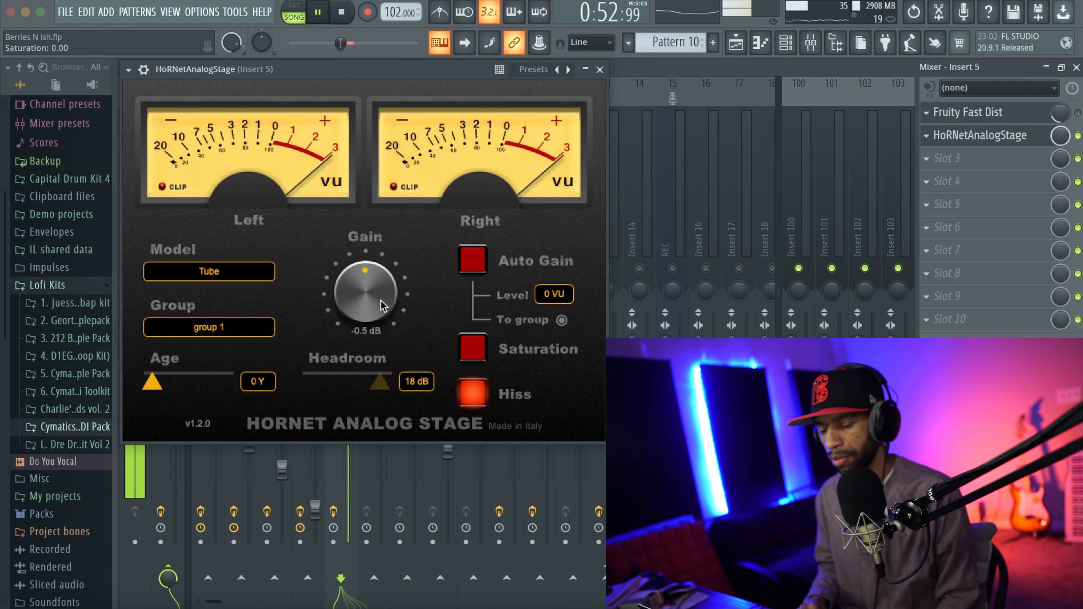
{"action": "left_click_drag", "start_coordinate": [368, 287], "coordinate": [385, 235]}
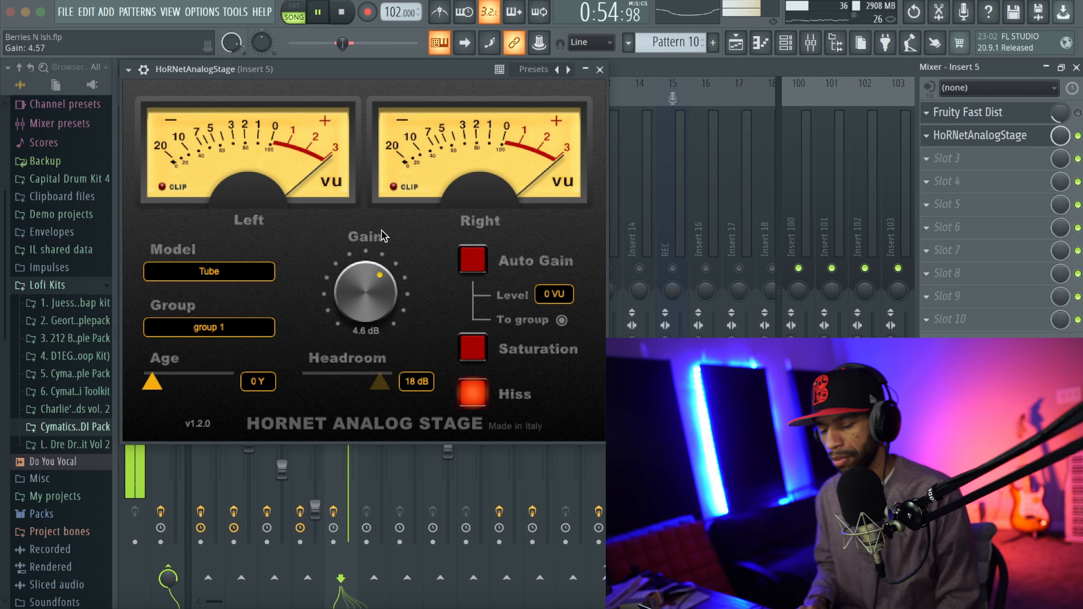
{"action": "left_click", "coordinate": [476, 344]}
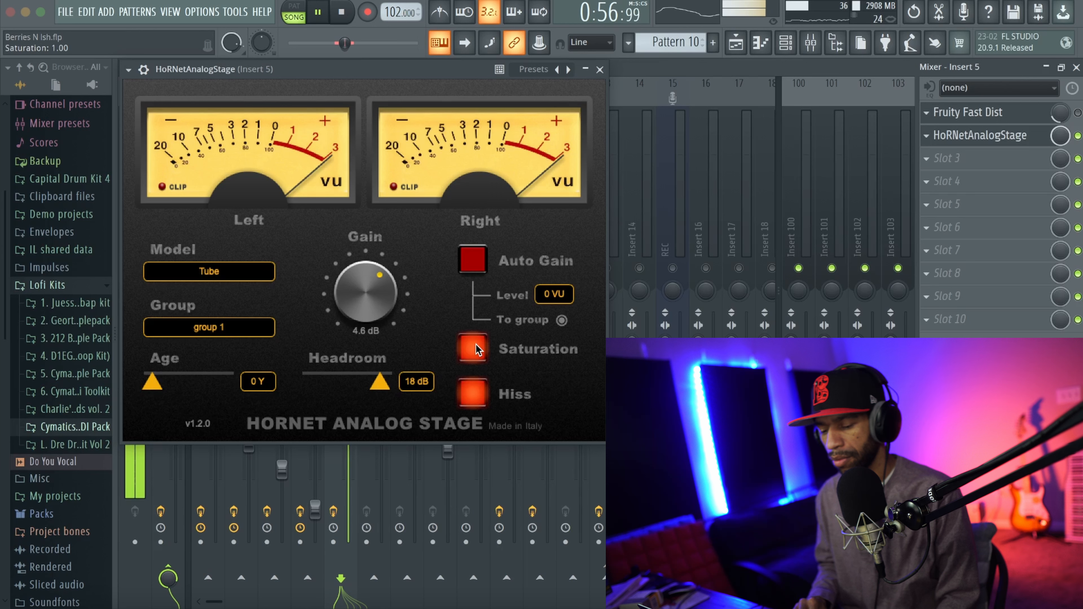
- Compare the sound with Hiss off and back on while raising the gain to 5.0 dB, and lower the gain to 1.3 dB after playback
{"action": "left_click", "coordinate": [471, 401]}
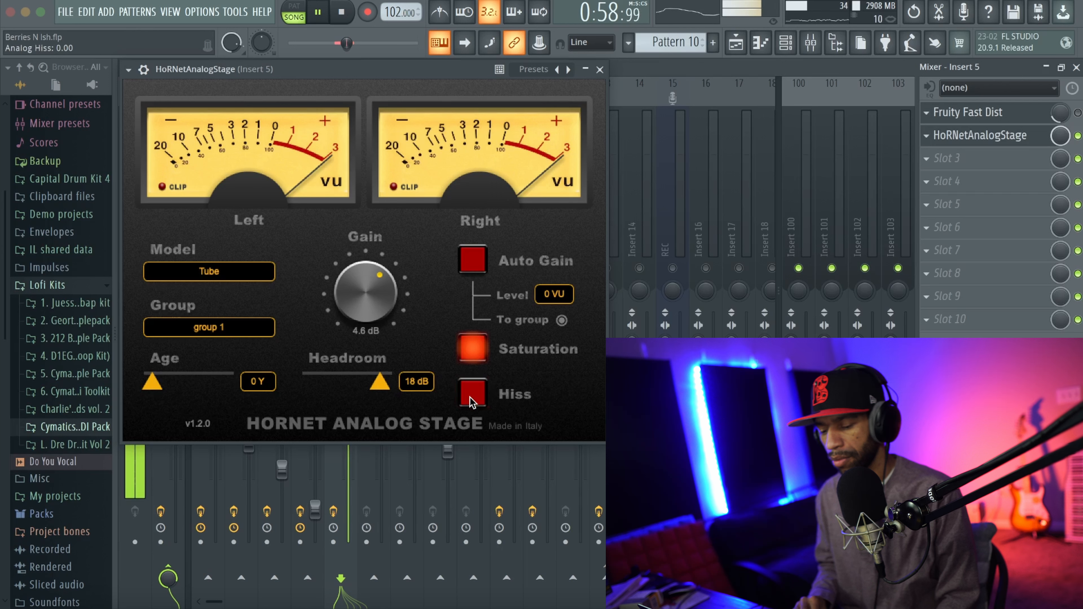
{"action": "mouse_move", "coordinate": [381, 314]}
{"action": "left_mouse_down"}
{"action": "mouse_move", "coordinate": [368, 329]}
{"action": "mouse_move", "coordinate": [375, 297]}
{"action": "left_mouse_up"}
{"action": "key", "text": "space"}
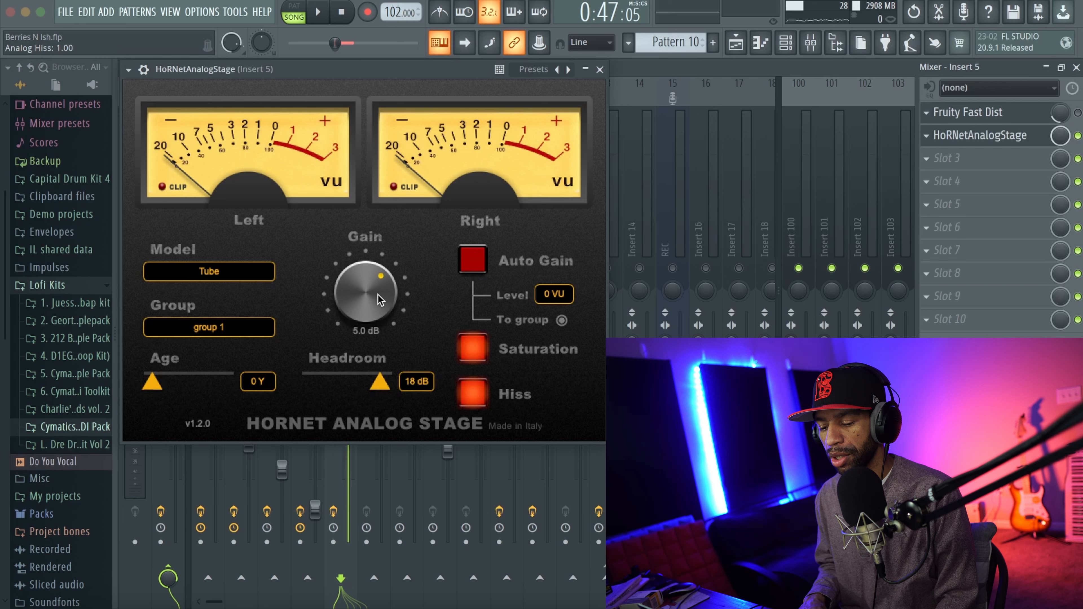
{"action": "left_click_drag", "start_coordinate": [378, 298], "coordinate": [366, 332]}
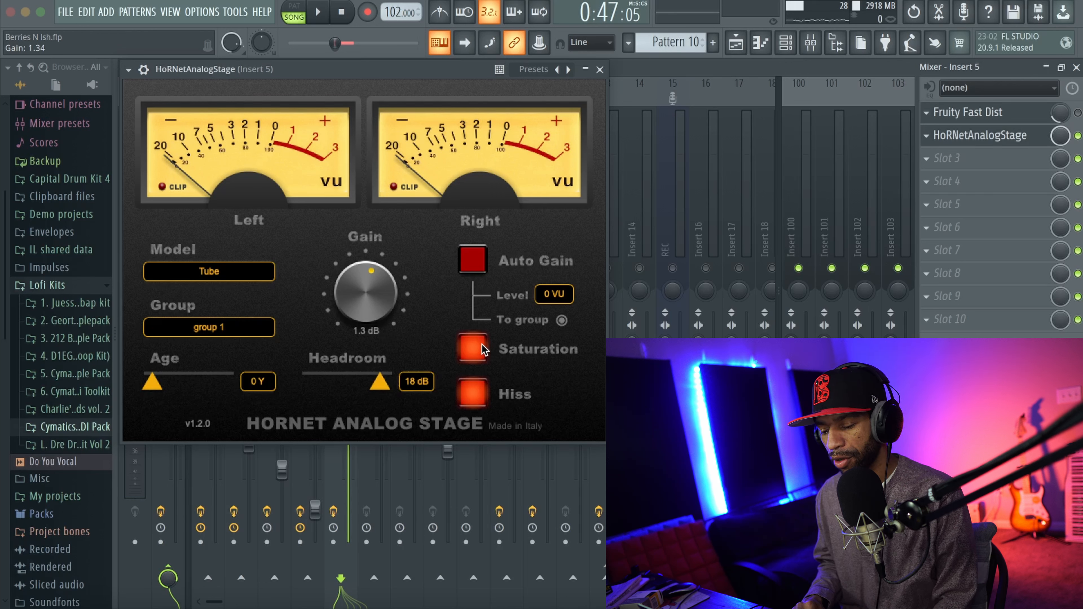
- Switch Saturation off and audition Auto Gain at a 0 VU level, turning Auto Gain off again at the end
{"action": "left_click", "coordinate": [473, 348]}
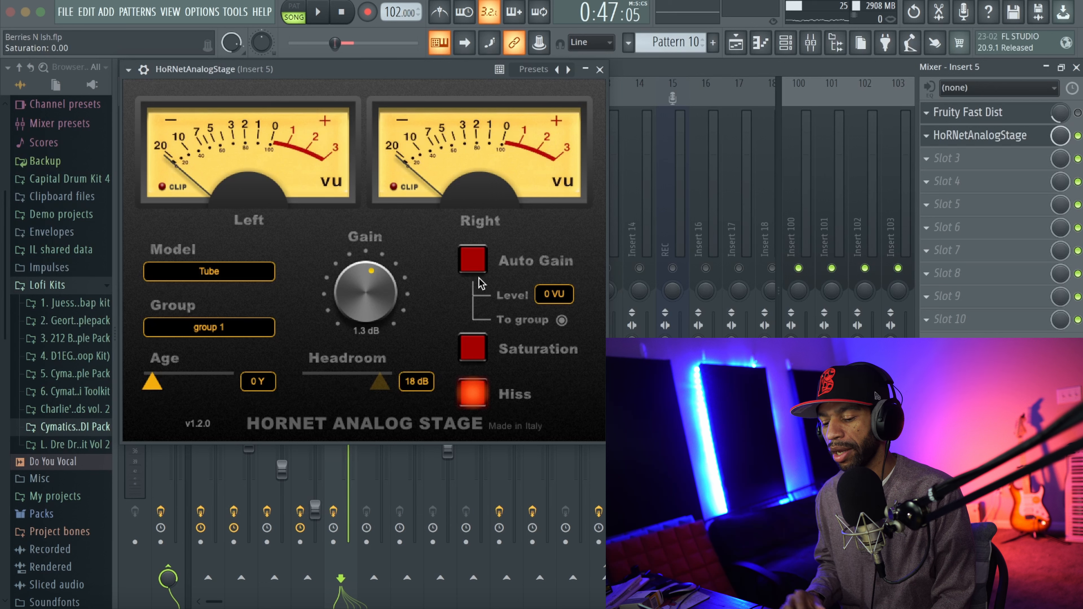
{"action": "left_click", "coordinate": [473, 260]}
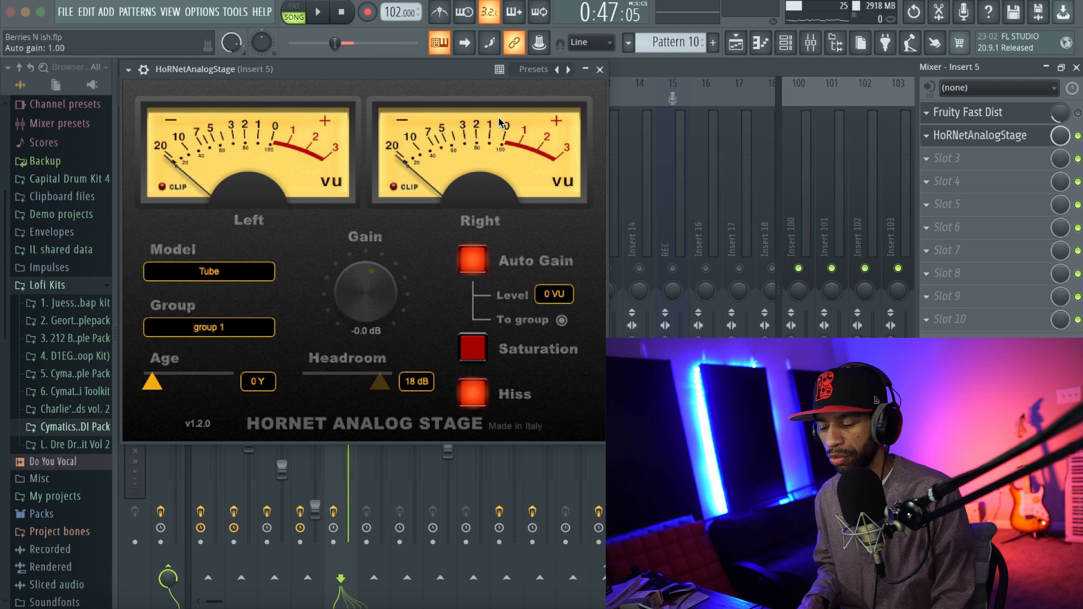
{"action": "key", "text": "space"}
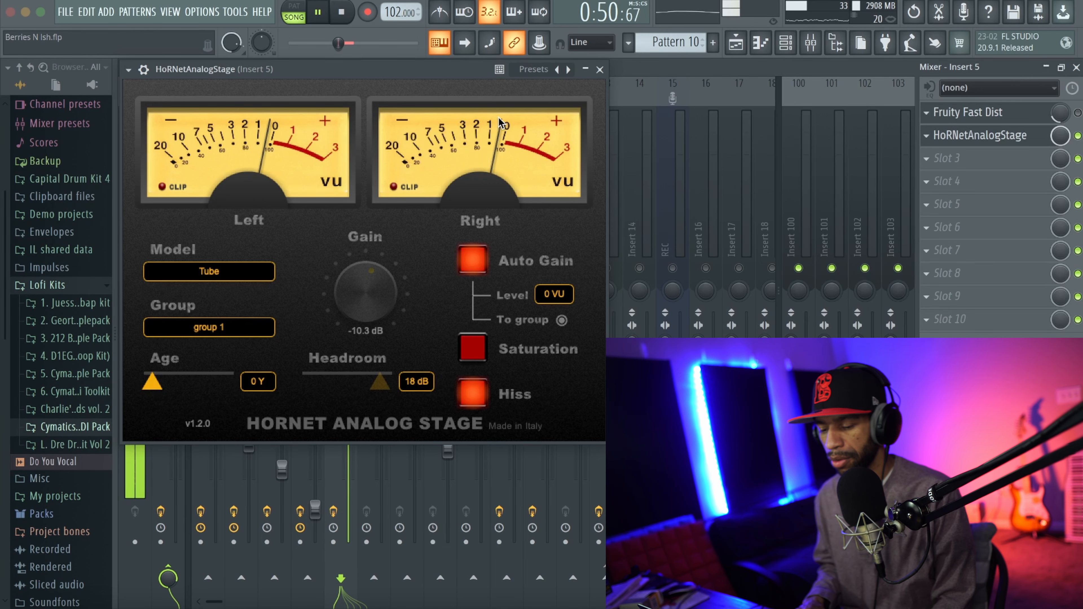
{"action": "key", "text": "space"}
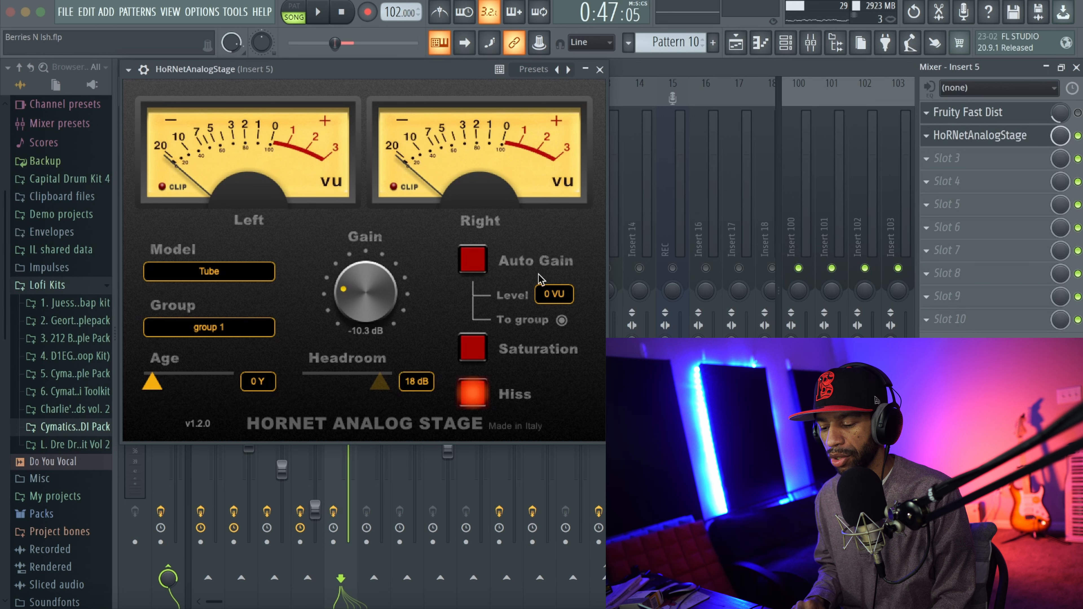
- Set the Auto Gain level to -3 VU, audition it with Auto Gain on, and turn Auto Gain off and stop playback
{"action": "left_click", "coordinate": [548, 295]}
{"action": "type", "text": "-3"}
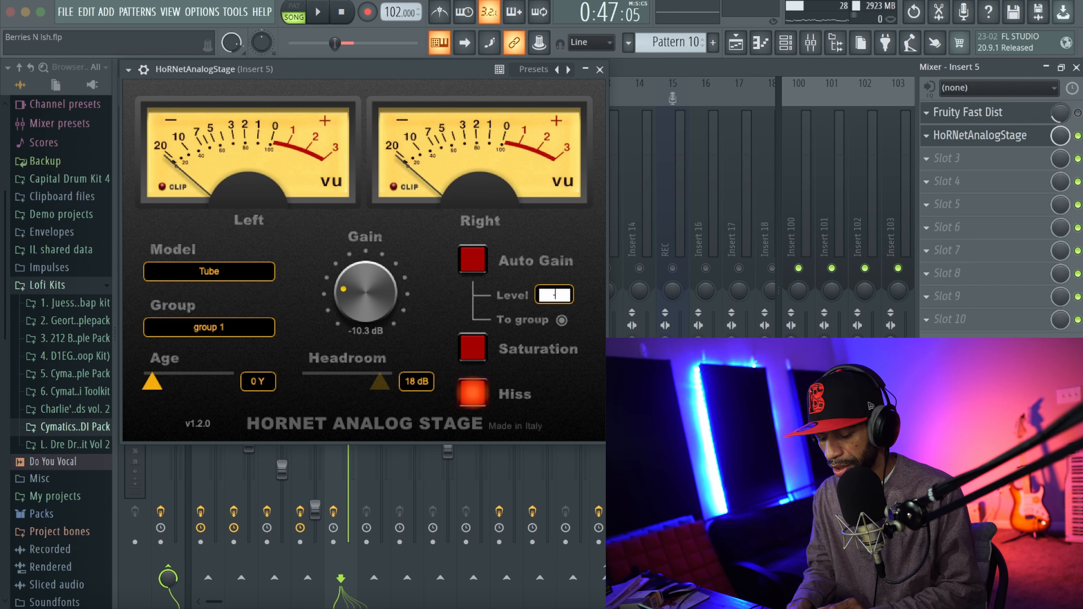
{"action": "key", "text": "Return"}
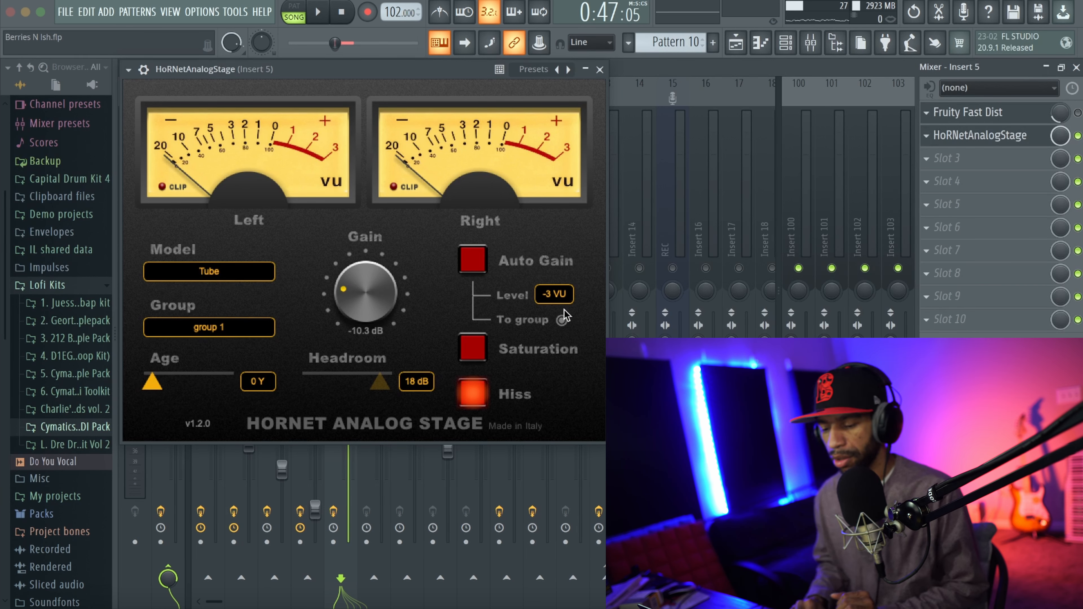
{"action": "key", "text": "space"}
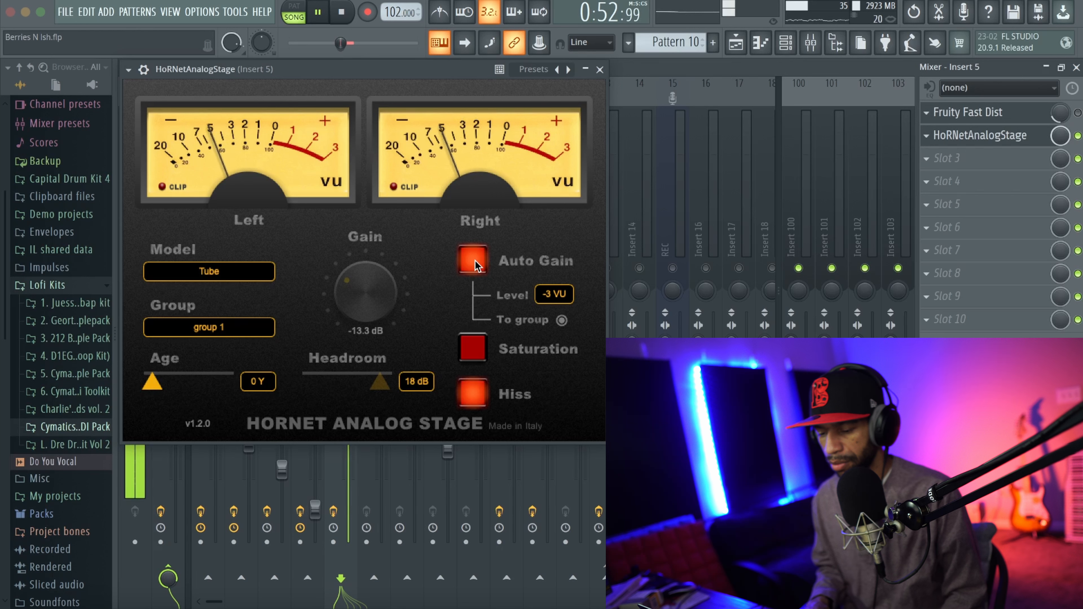
{"action": "left_click", "coordinate": [472, 259]}
{"action": "key", "text": "space"}
- Set the Auto Gain level to 3 VU, audition it with Auto Gain on, and turn Auto Gain off and stop playback
{"action": "left_click", "coordinate": [548, 295]}
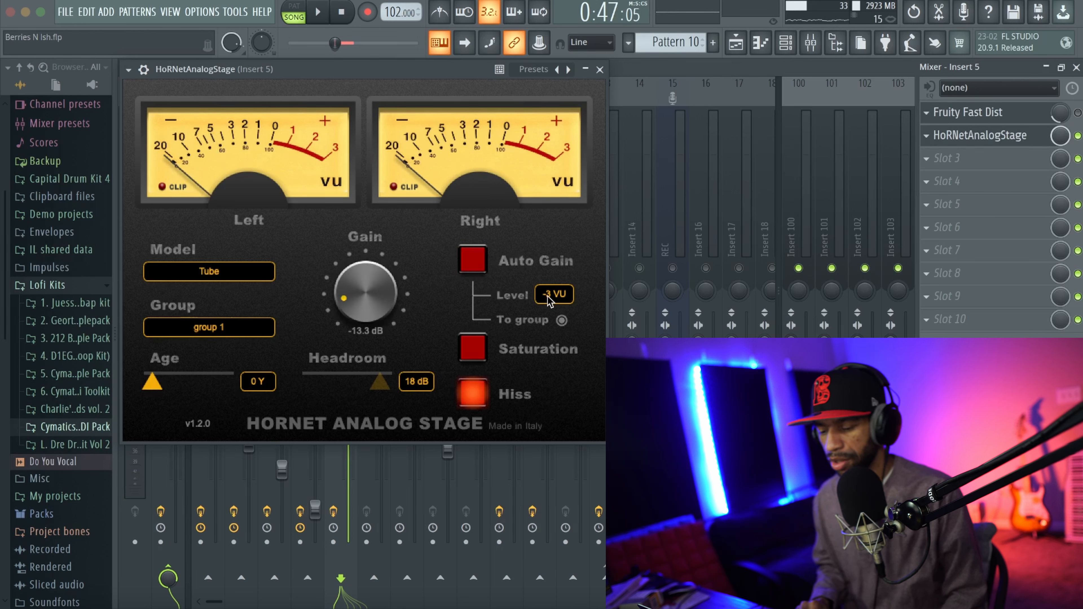
{"action": "type", "text": "3"}
{"action": "key", "text": "Return"}
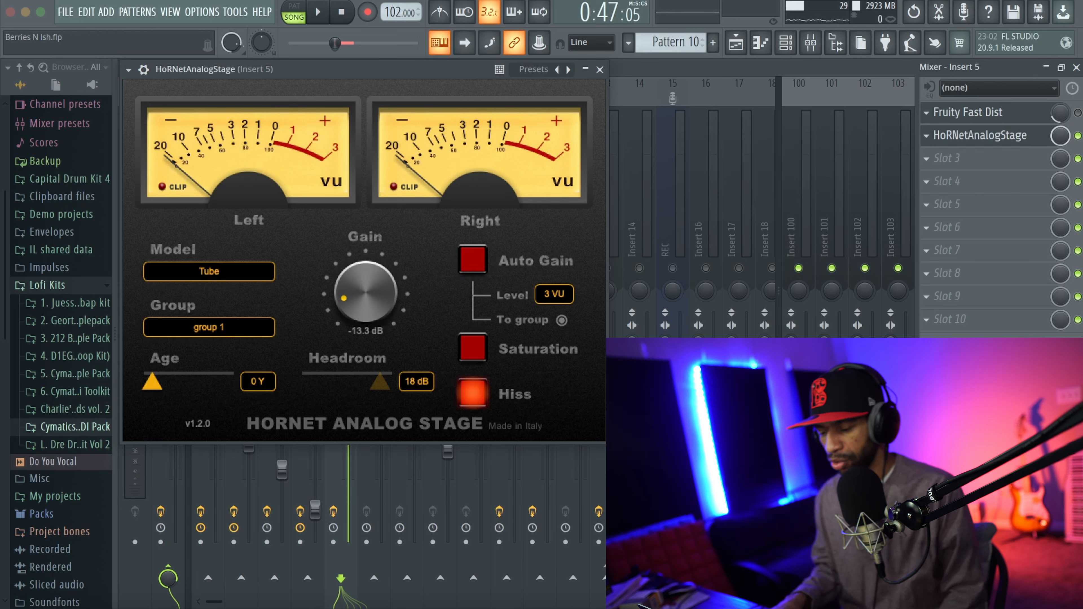
{"action": "left_click", "coordinate": [476, 265]}
{"action": "key", "text": "space"}
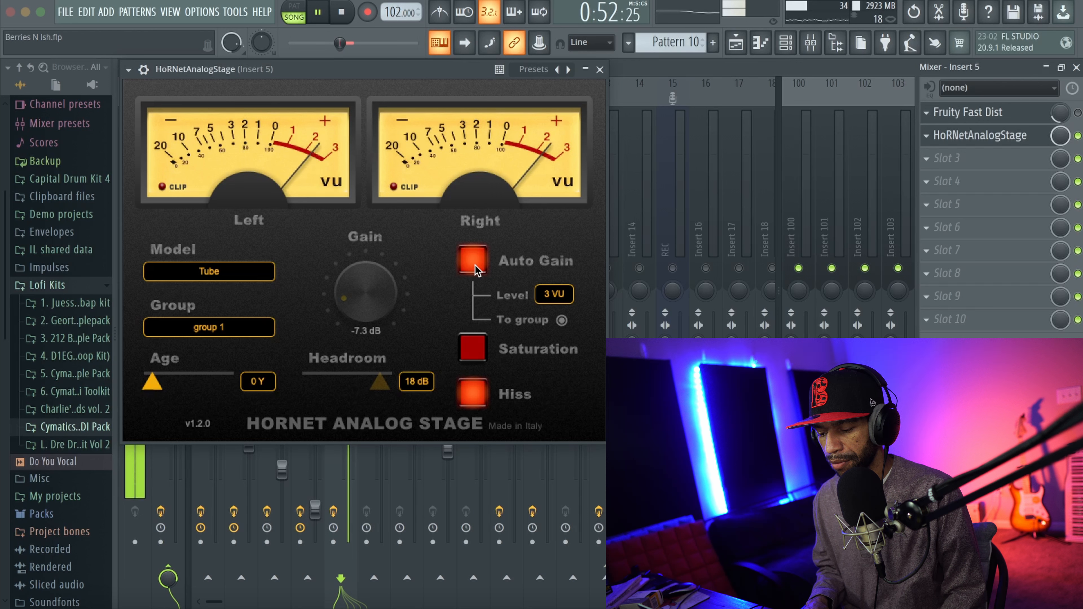
{"action": "double_click", "coordinate": [551, 295]}
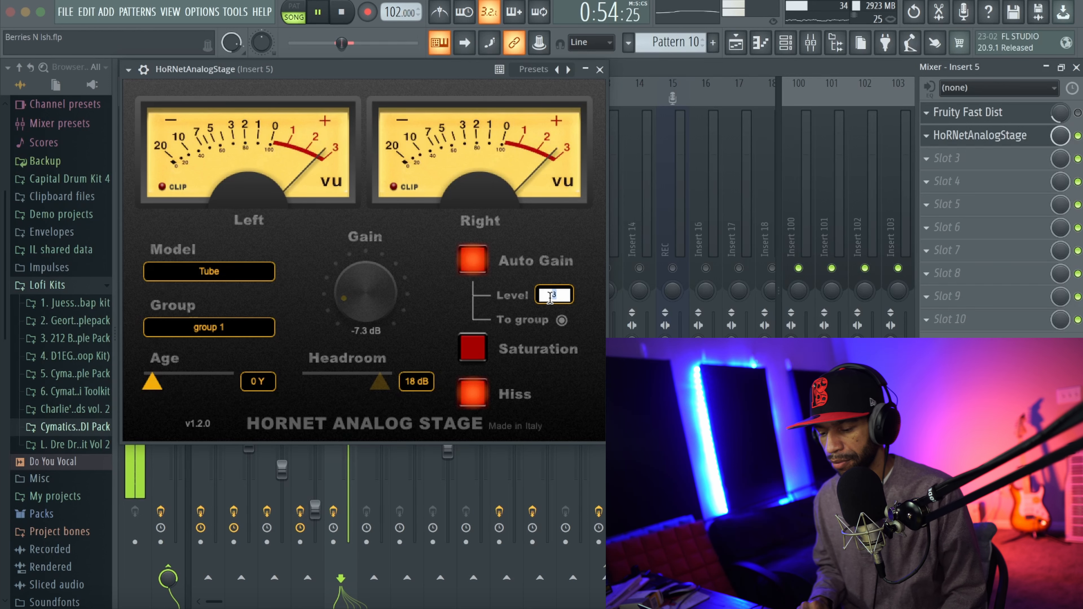
{"action": "key", "text": "BackSpace"}
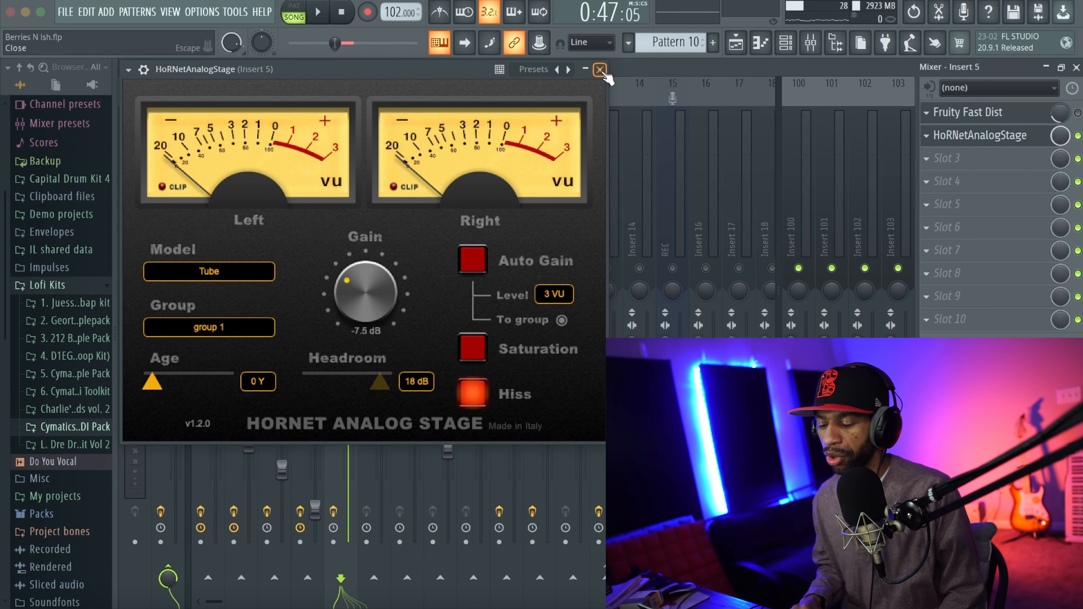
- Close the HoRNet Analog Stage window, switch off Insert 5 in the mixer, and select Insert 13
{"action": "left_click", "coordinate": [600, 70]}
{"action": "left_click", "coordinate": [341, 268]}
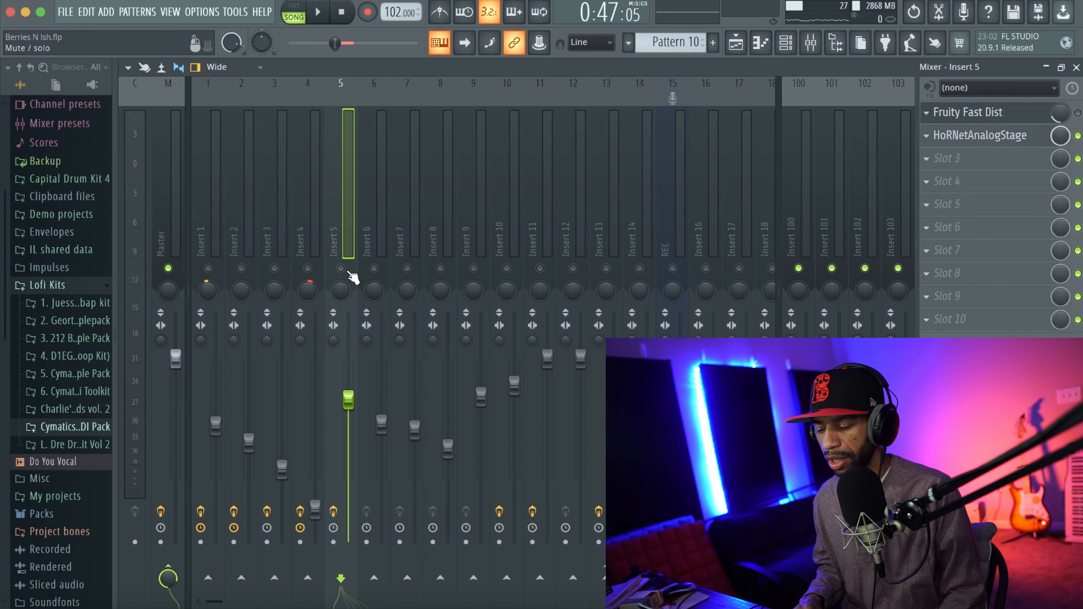
{"action": "left_click", "coordinate": [602, 251]}
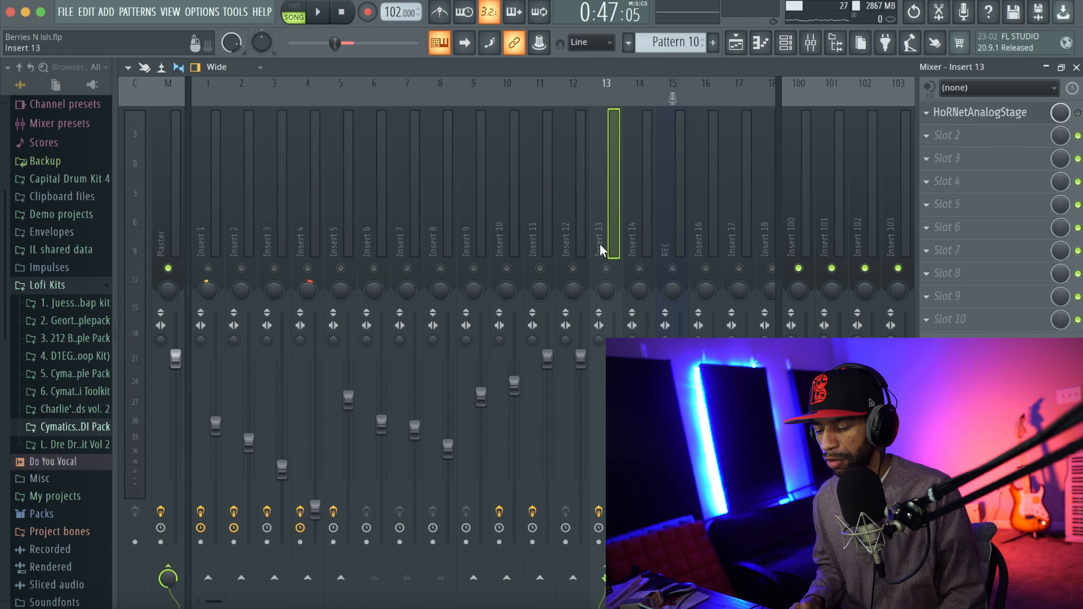
- Switch on Insert 13, change playback to pattern mode, and audition Insert 11 on its own with its plugin bypassed
{"action": "left_click", "coordinate": [606, 269]}
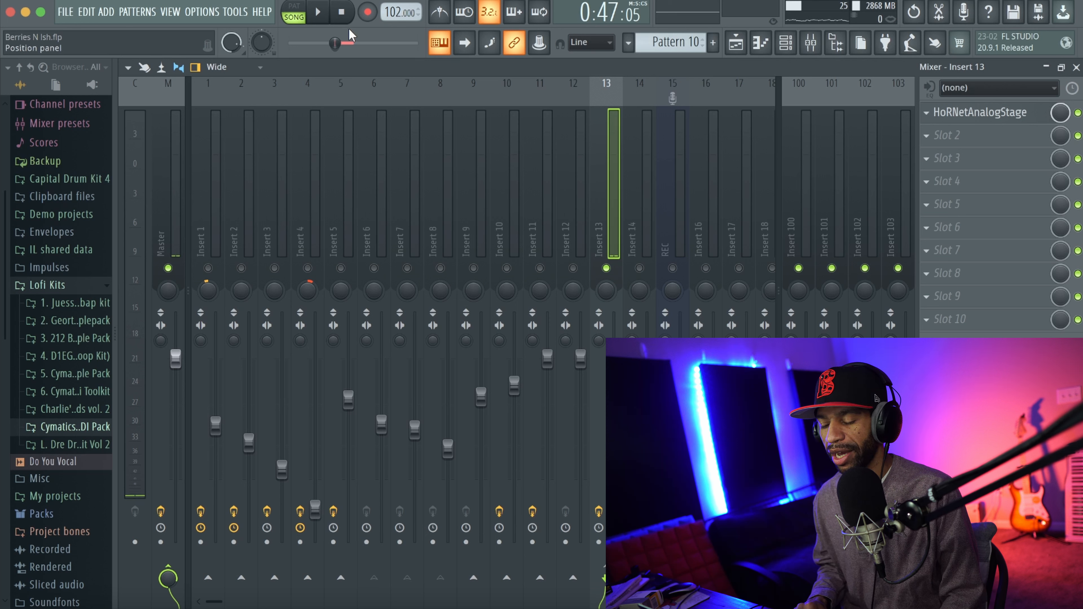
{"action": "left_click", "coordinate": [298, 14]}
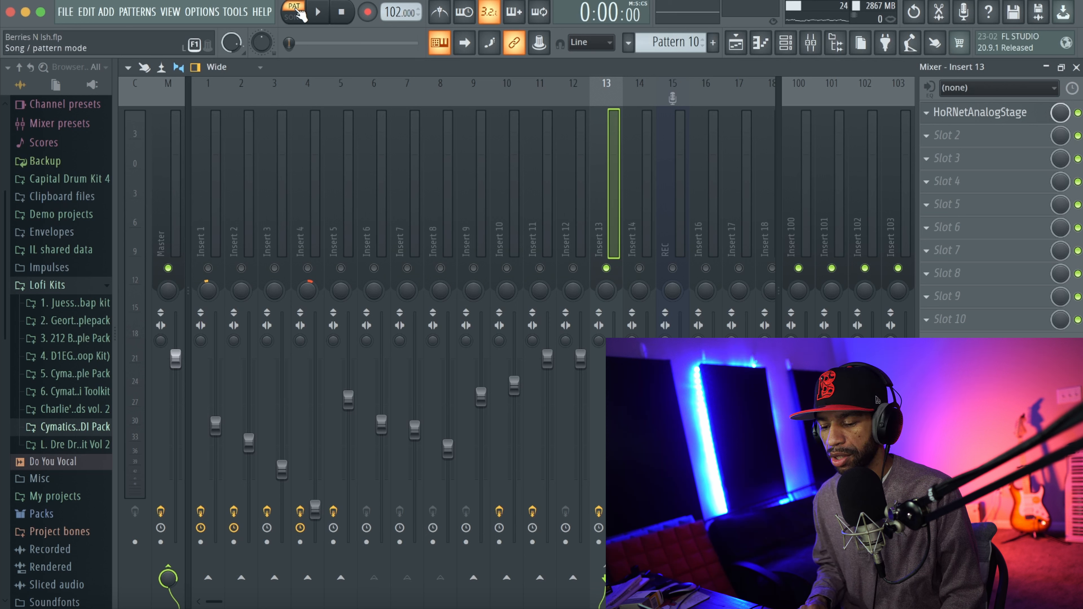
{"action": "key", "text": "space"}
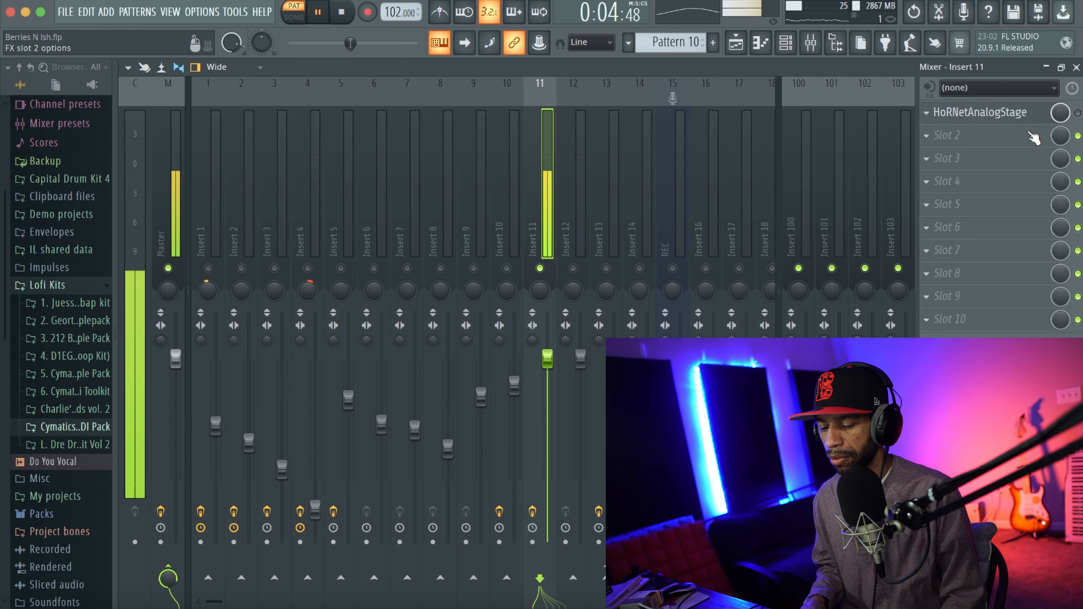
{"action": "key", "text": "space"}
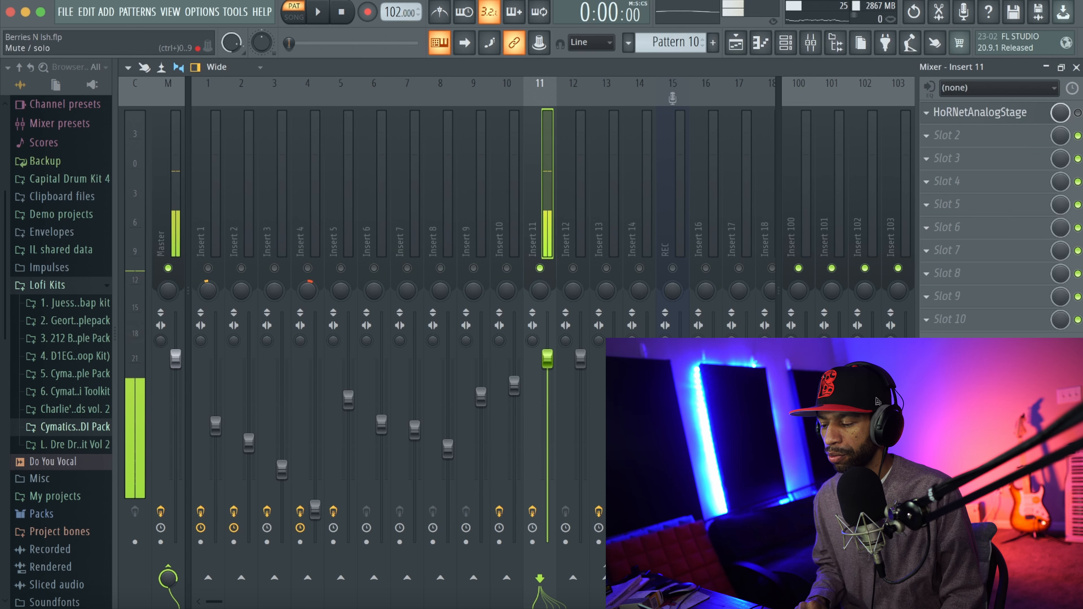
- Open HoRNet Analog Stage on Insert 11, raise its Gain to 9.4 dB during playback, and stop
{"action": "left_click", "coordinate": [1003, 115]}
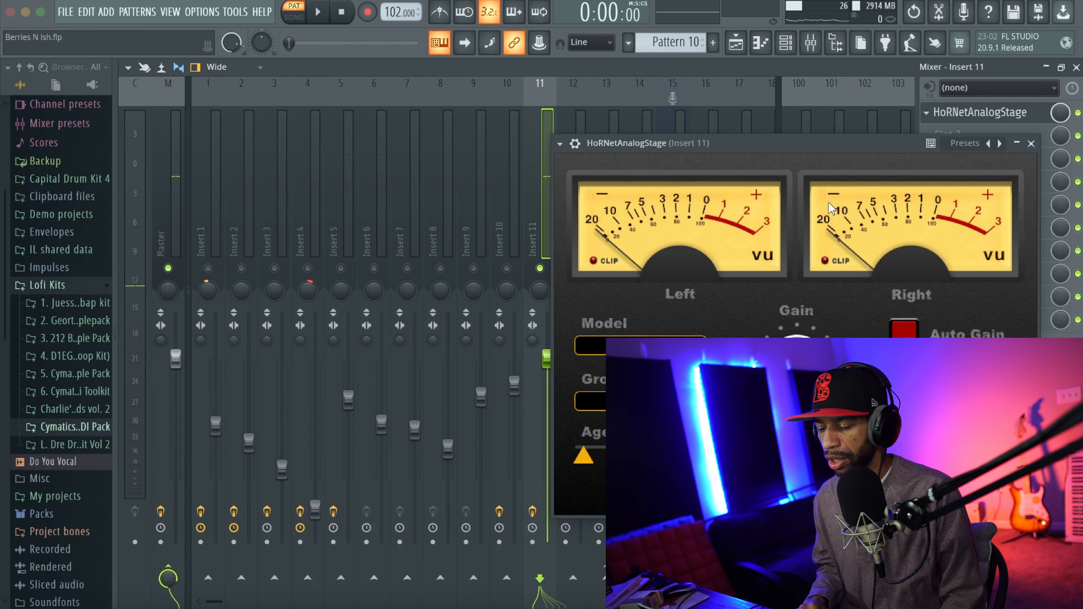
{"action": "left_click_drag", "start_coordinate": [767, 155], "coordinate": [335, 76]}
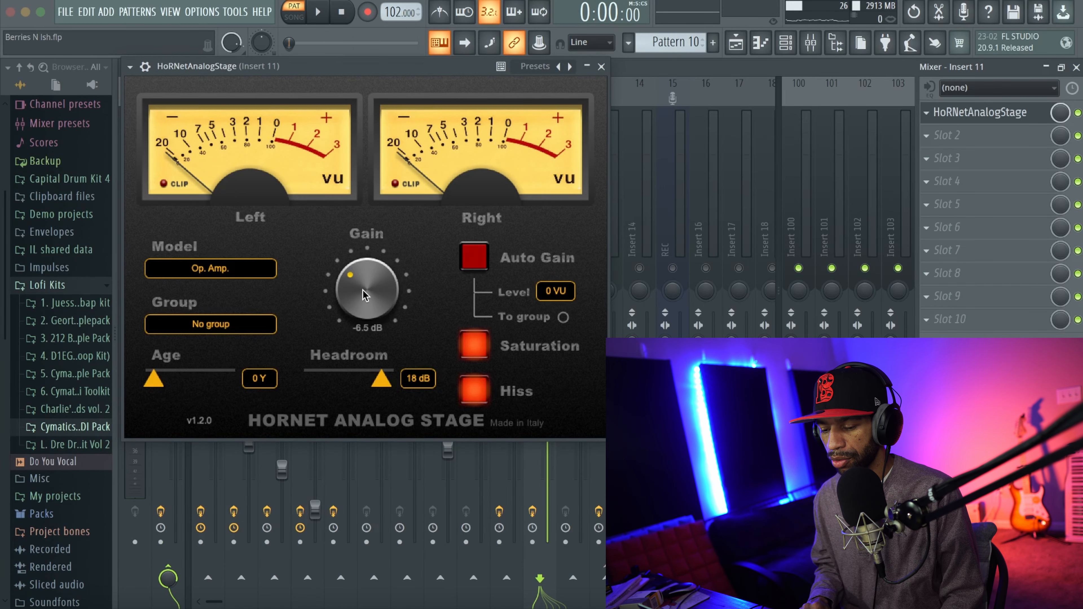
{"action": "key", "text": "space"}
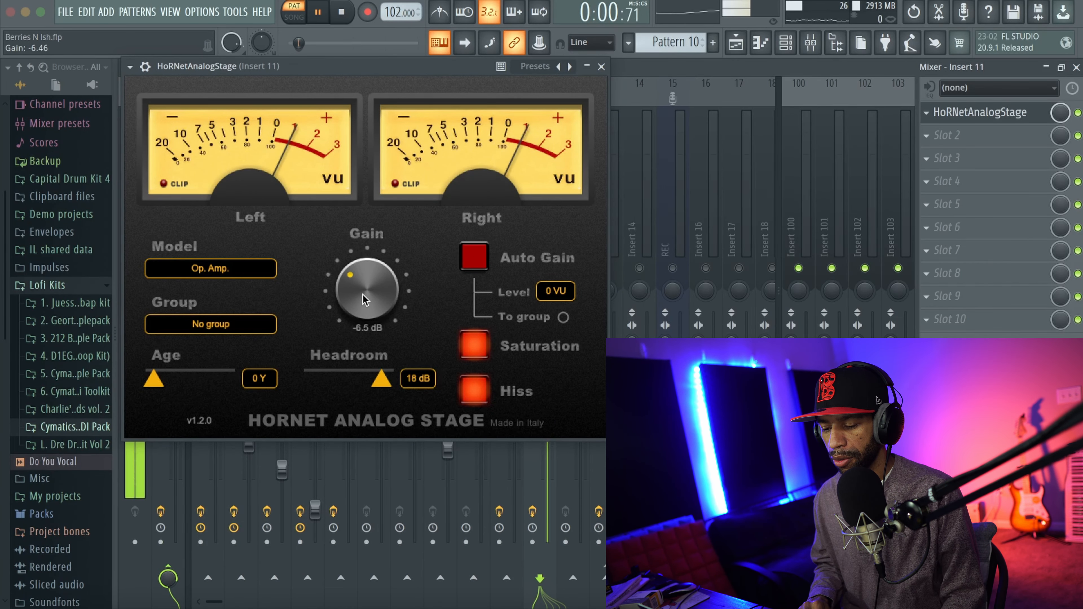
{"action": "left_click_drag", "start_coordinate": [364, 301], "coordinate": [386, 232]}
{"action": "left_click_drag", "start_coordinate": [375, 282], "coordinate": [375, 262]}
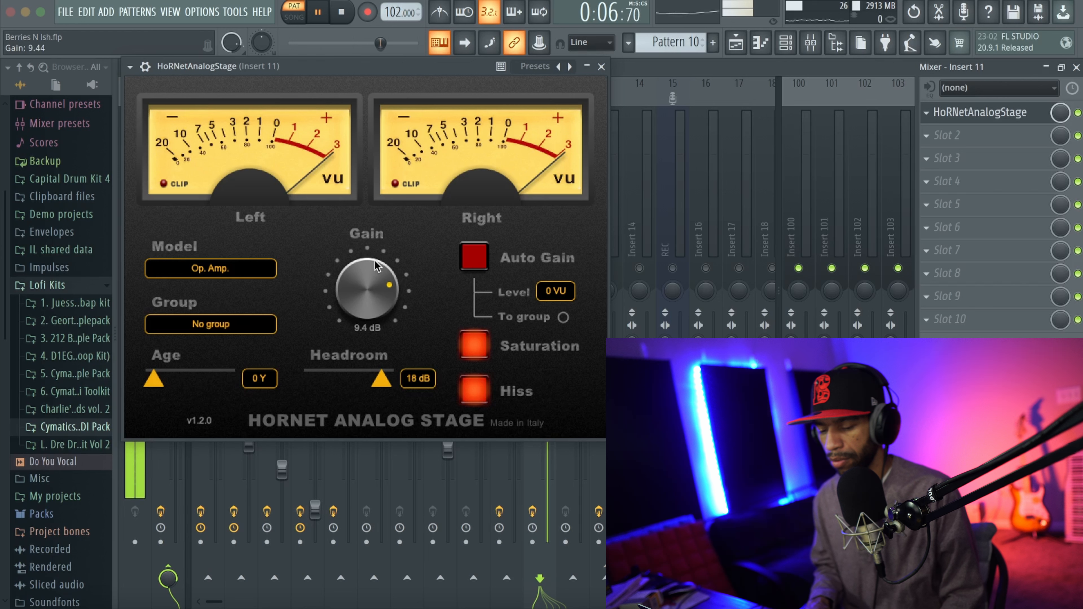
{"action": "key", "text": "space"}
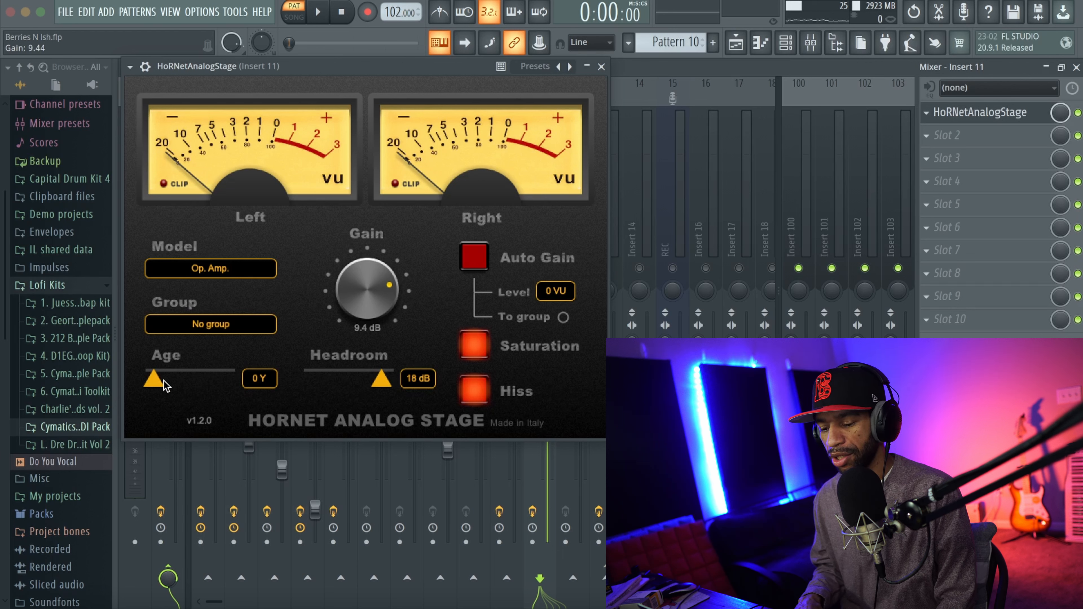
- Set the model to Tube, audition Gain up to 14.3 dB, and lower it to 0.3 dB before stopping playback
{"action": "left_click", "coordinate": [216, 273]}
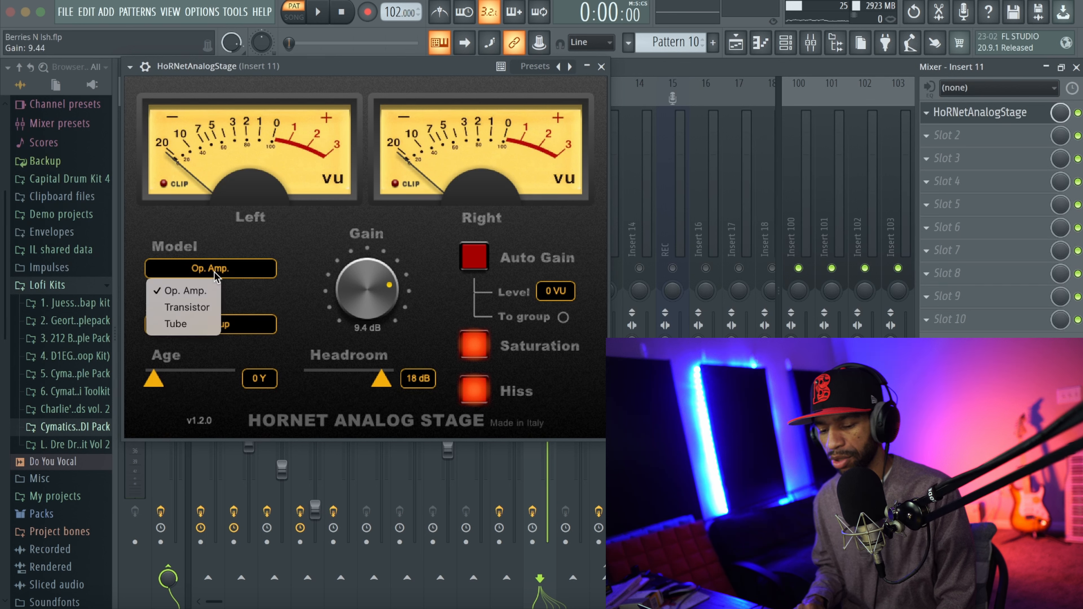
{"action": "left_click", "coordinate": [192, 329]}
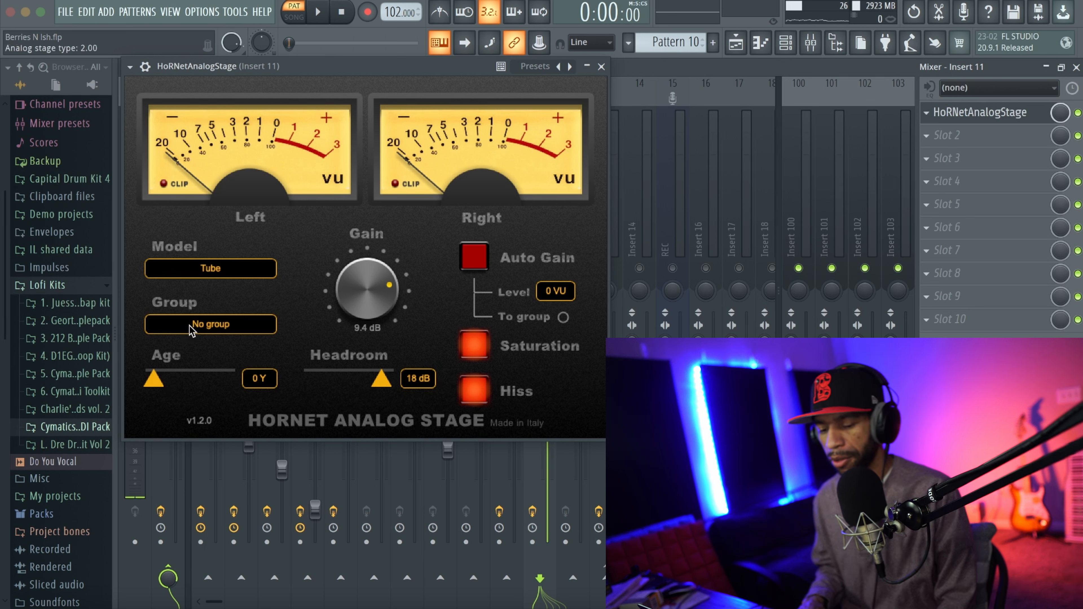
{"action": "key", "text": "space"}
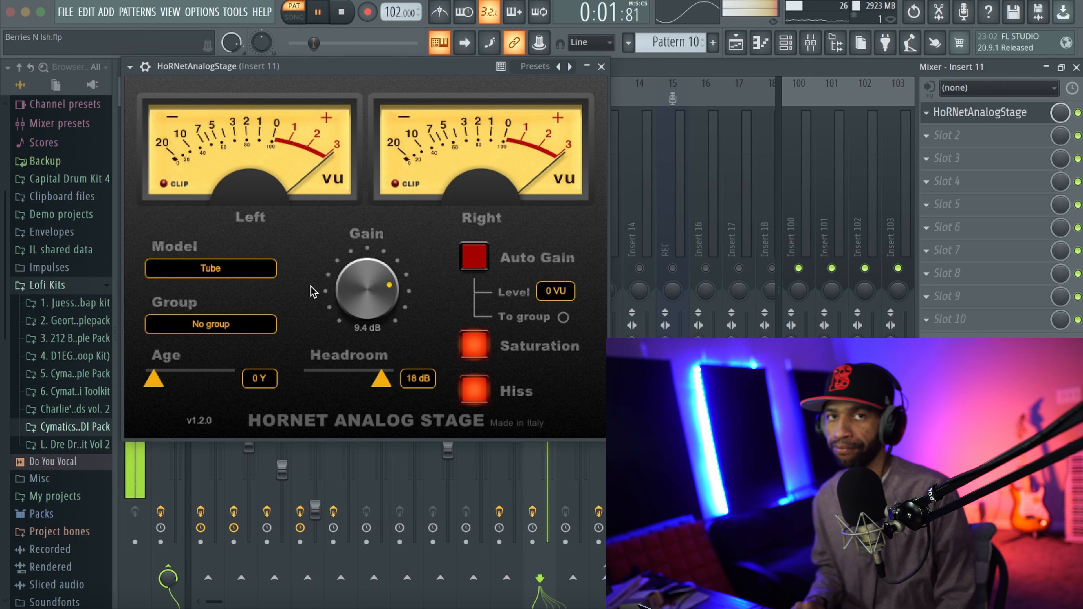
{"action": "left_click_drag", "start_coordinate": [368, 287], "coordinate": [375, 270]}
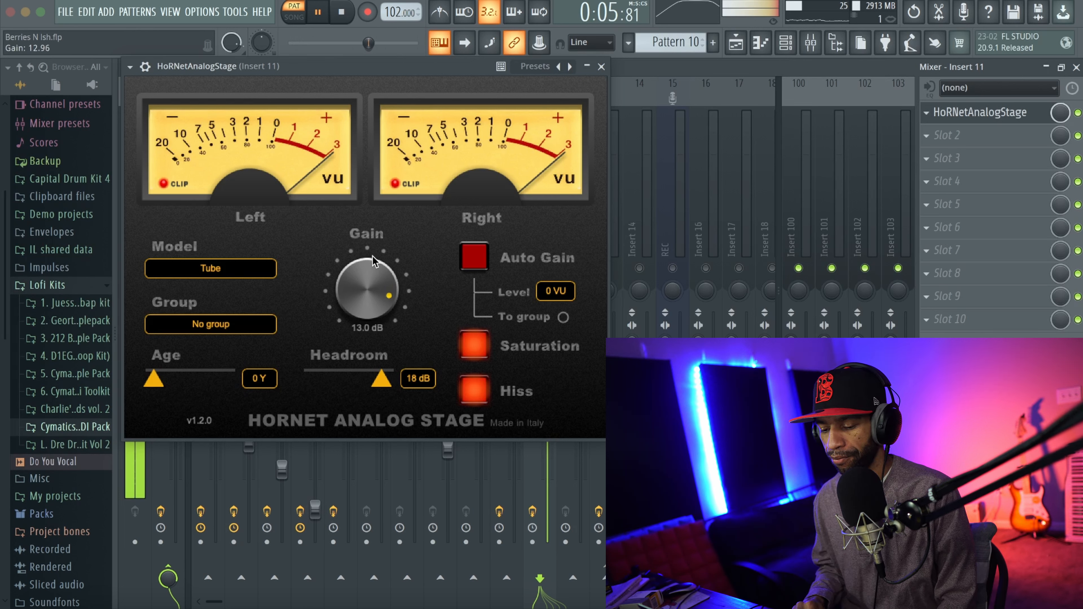
{"action": "left_click_drag", "start_coordinate": [366, 290], "coordinate": [369, 276]}
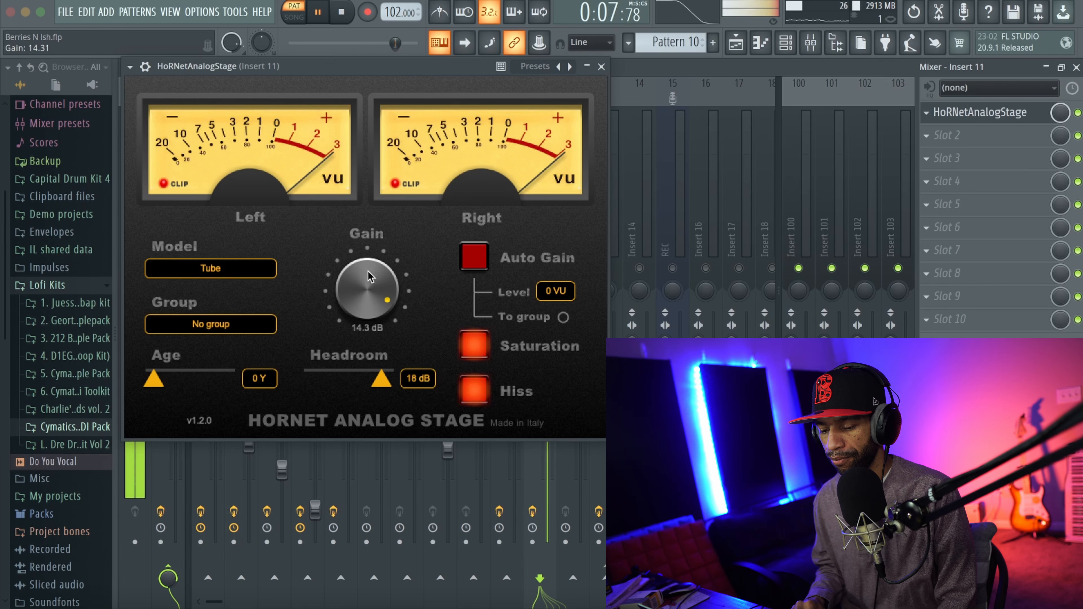
{"action": "left_click_drag", "start_coordinate": [367, 277], "coordinate": [310, 417]}
{"action": "key", "text": "space"}
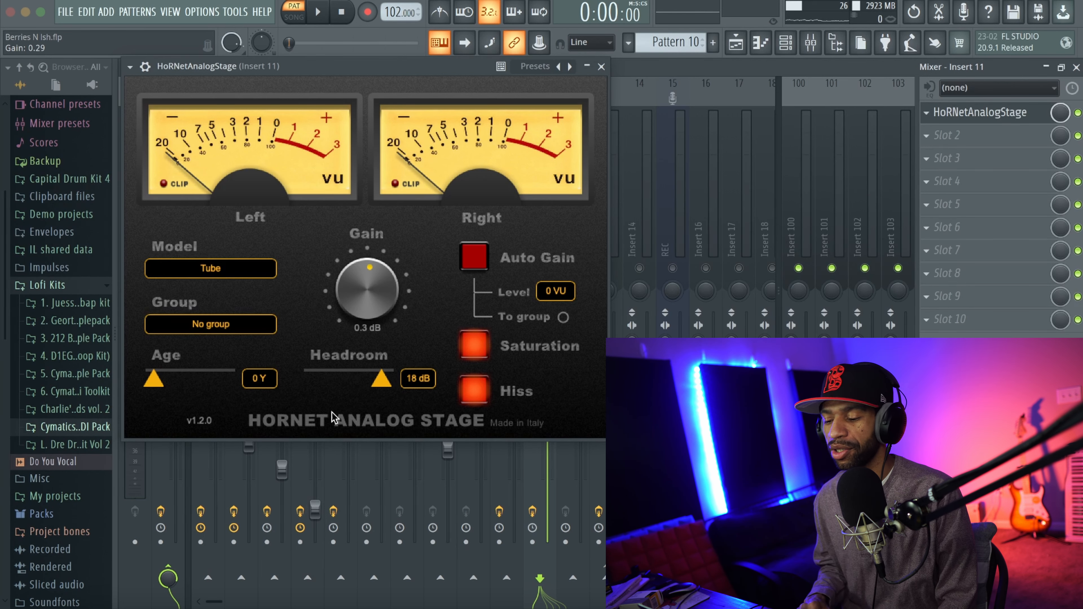
- Close the plugin window, solo Insert 13, and switch on Inserts 6, 7 and 8 alongside it
{"action": "left_click", "coordinate": [601, 67]}
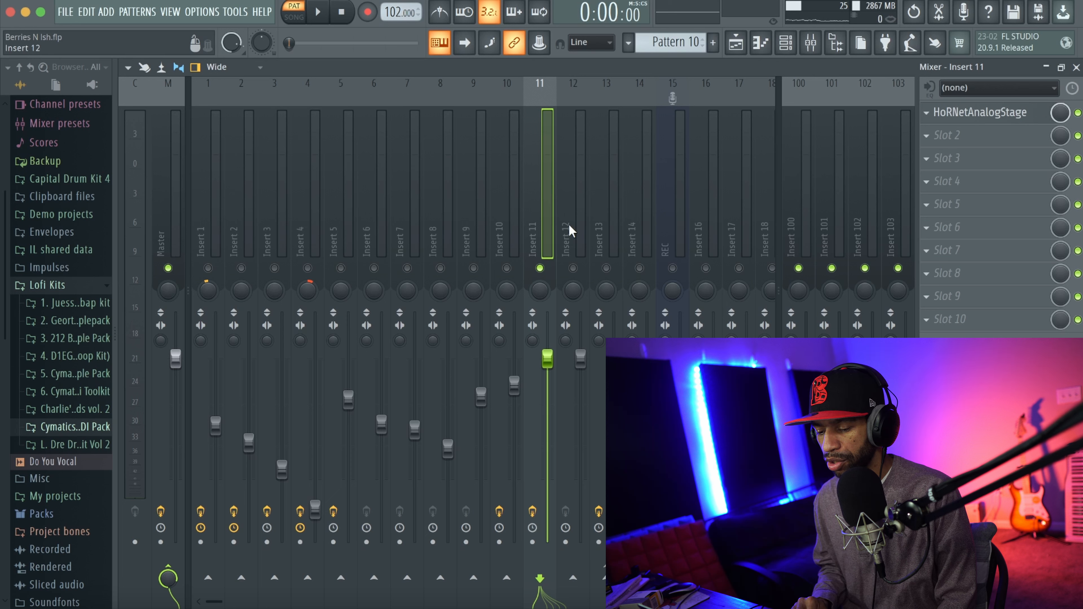
{"action": "left_click", "coordinate": [599, 231]}
{"action": "right_click", "coordinate": [614, 271]}
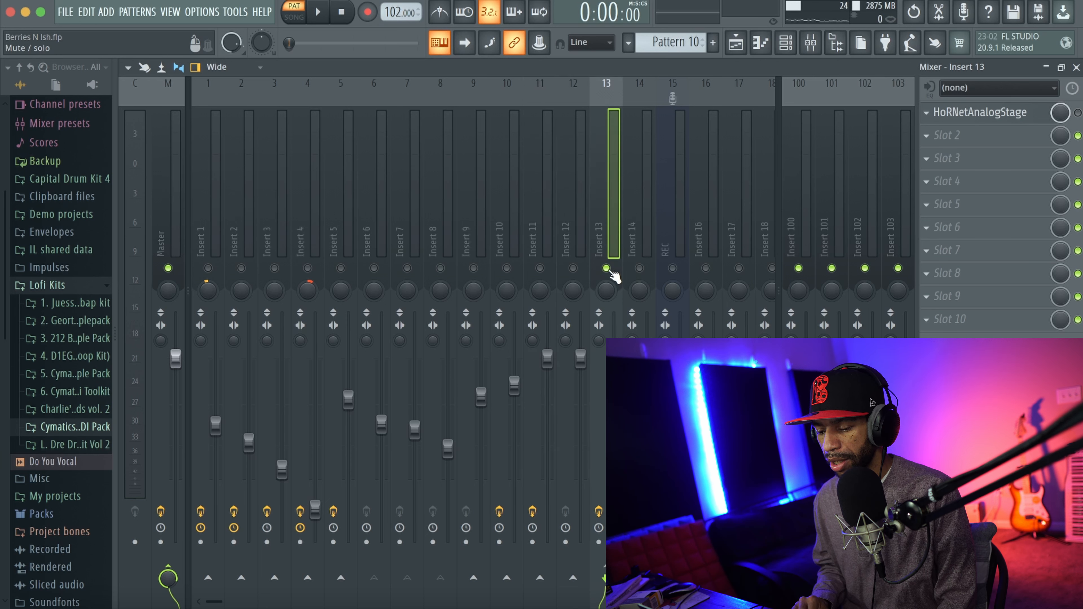
{"action": "left_click", "coordinate": [382, 240]}
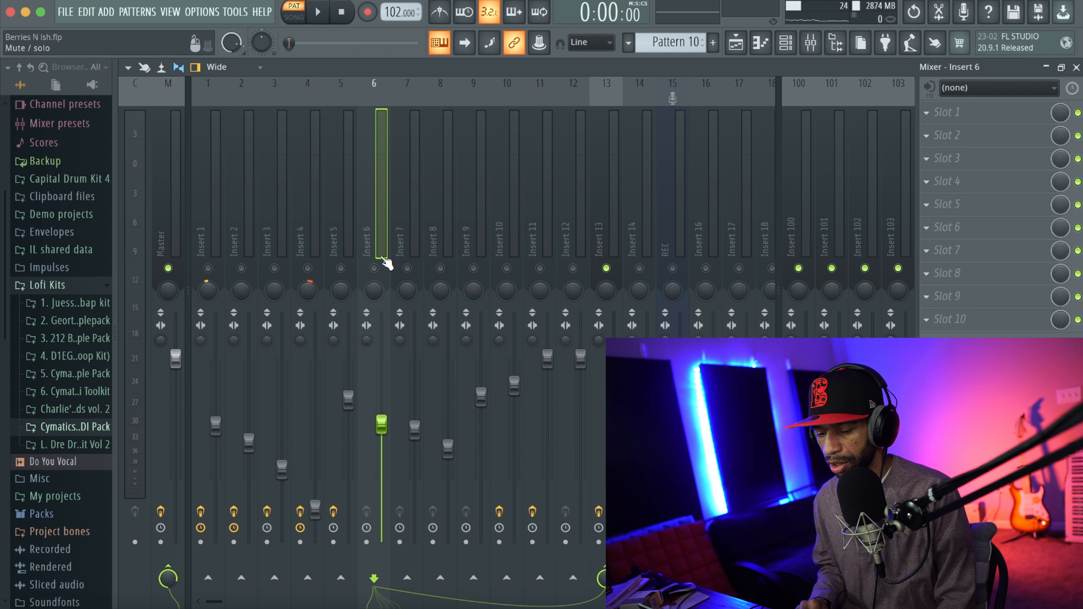
{"action": "left_click", "coordinate": [375, 268]}
{"action": "left_click", "coordinate": [407, 269]}
{"action": "left_click", "coordinate": [440, 269]}
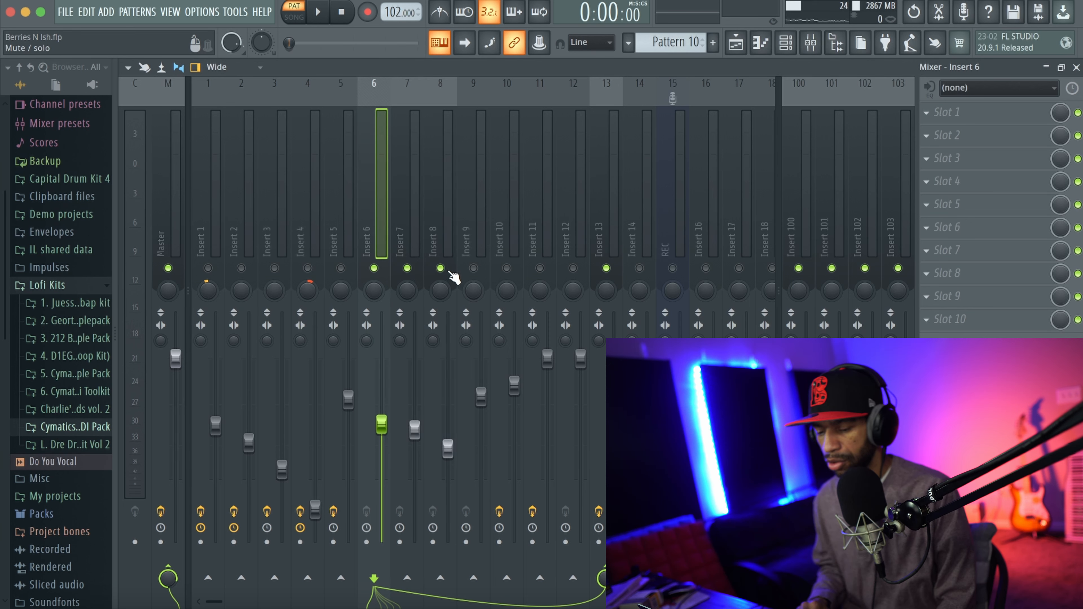
- Play Insert 13 in song mode with its plugin bypassed and open its HoRNet Analog Stage window
{"action": "left_click", "coordinate": [606, 246]}
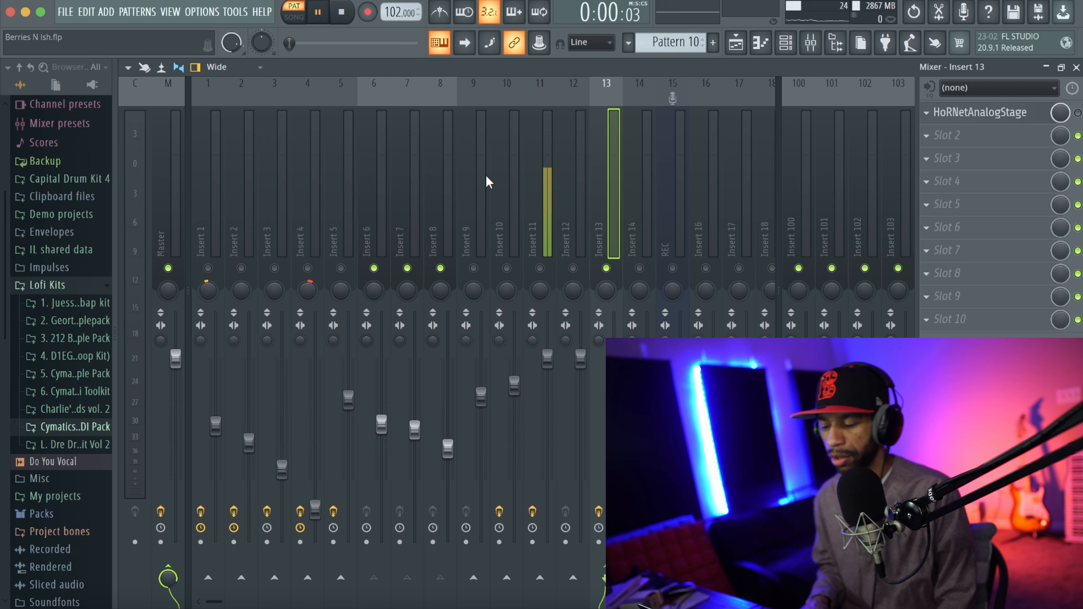
{"action": "key", "text": "l"}
{"action": "key", "text": "space"}
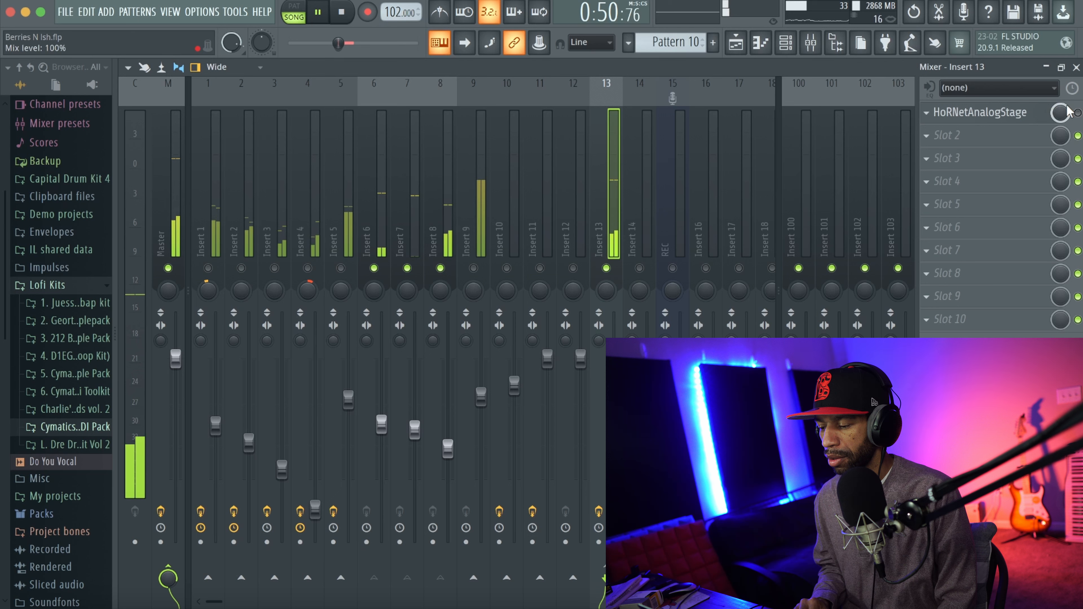
{"action": "left_click", "coordinate": [1022, 112]}
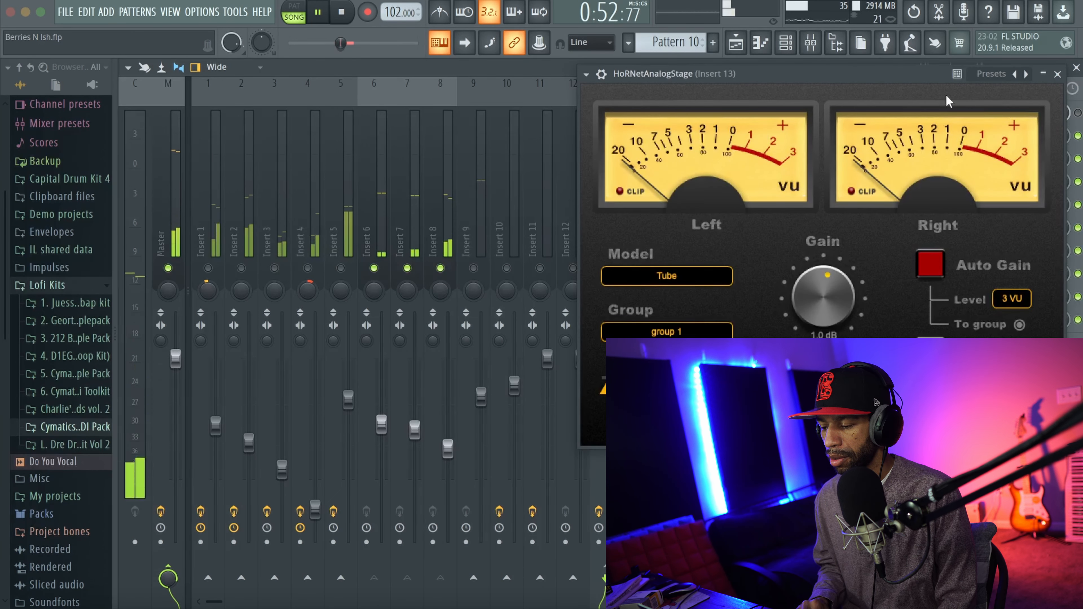
{"action": "left_click_drag", "start_coordinate": [884, 75], "coordinate": [429, 70]}
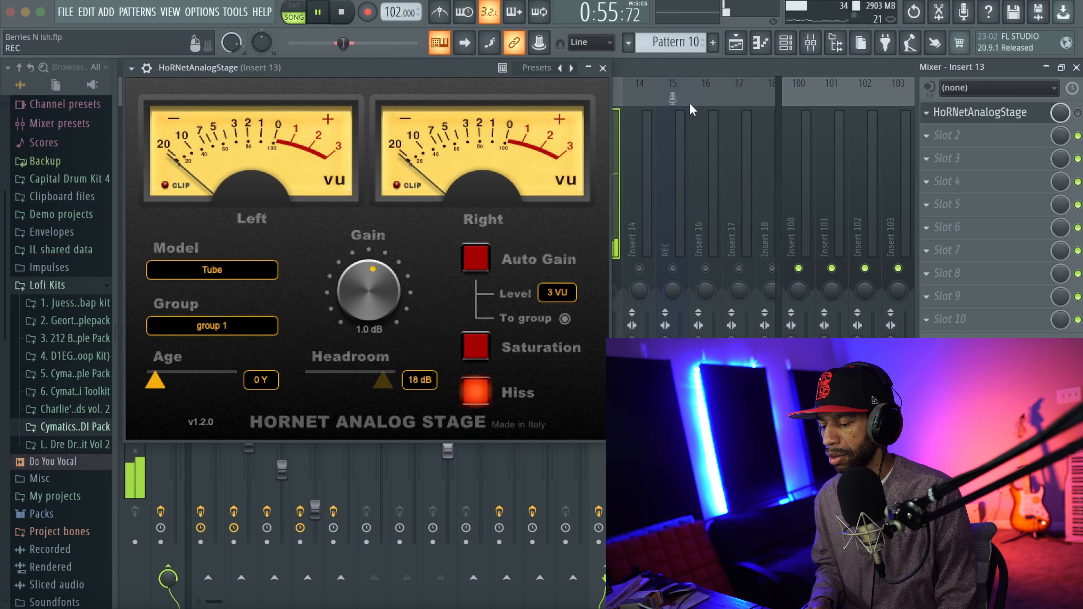
{"action": "key", "text": "space"}
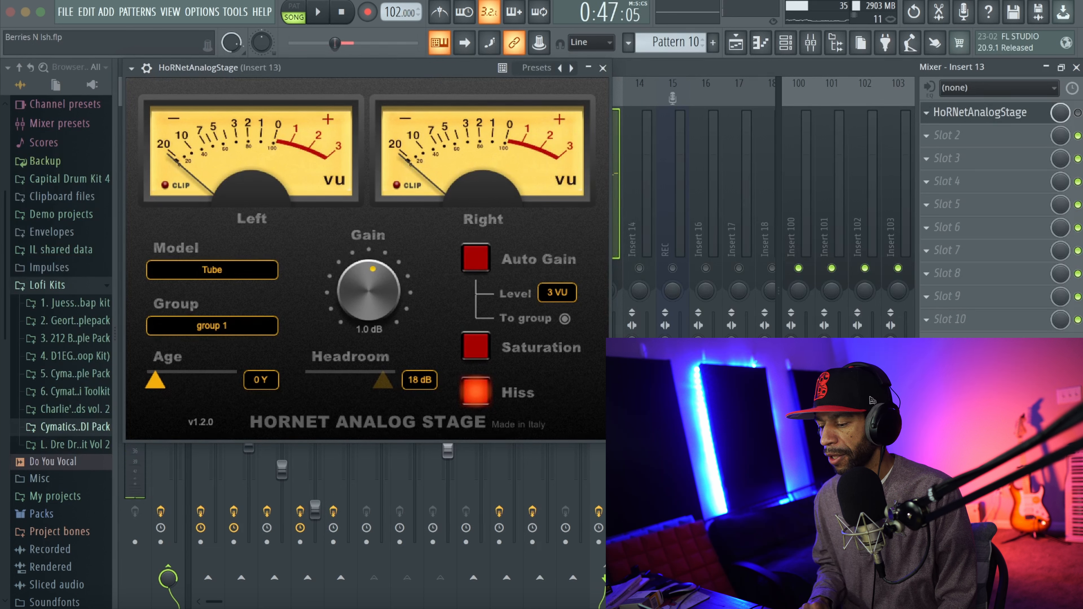
- Enable Analog Stage on Insert 13, try the Op. Amp. model, and raise Gain to 4.7 dB during playback
{"action": "left_click", "coordinate": [1077, 114]}
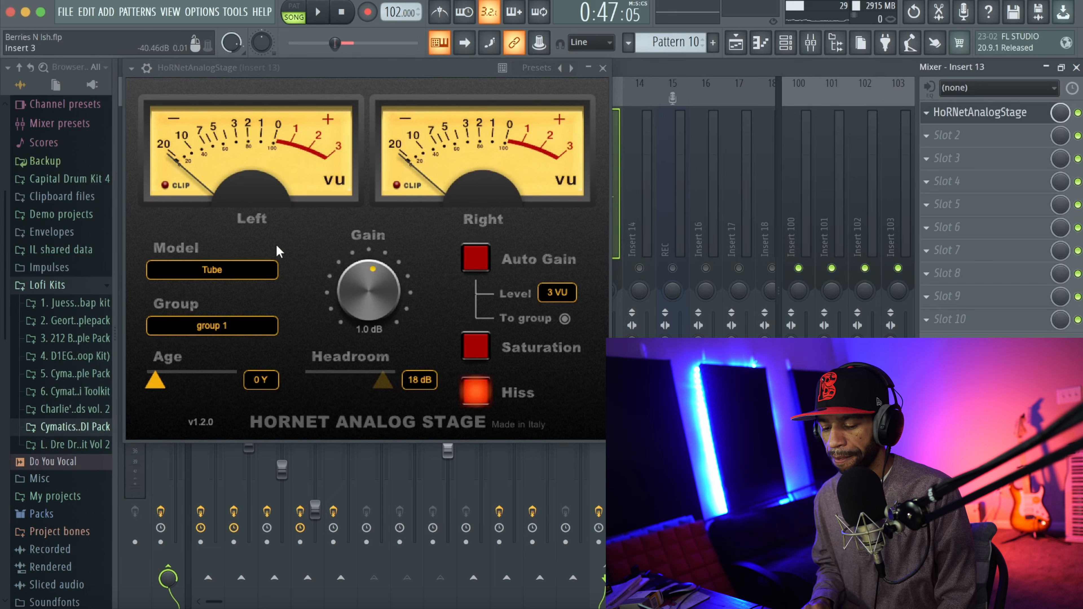
{"action": "left_click", "coordinate": [241, 271]}
{"action": "left_click", "coordinate": [192, 291]}
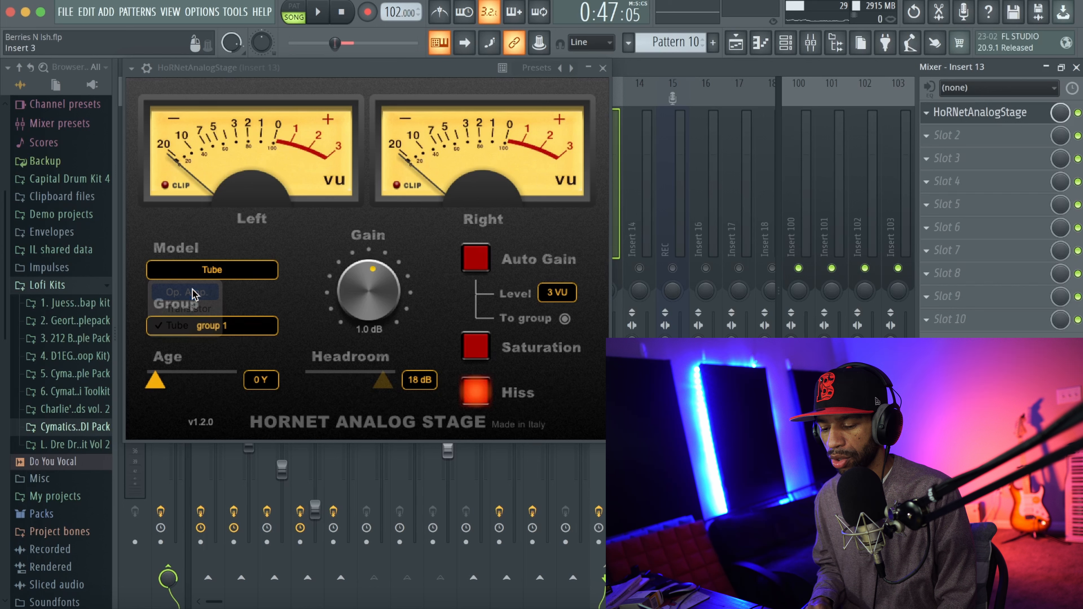
{"action": "key", "text": "space"}
{"action": "mouse_move", "coordinate": [361, 280]}
{"action": "left_mouse_down"}
{"action": "mouse_move", "coordinate": [366, 249]}
{"action": "mouse_move", "coordinate": [365, 272]}
{"action": "left_mouse_up"}
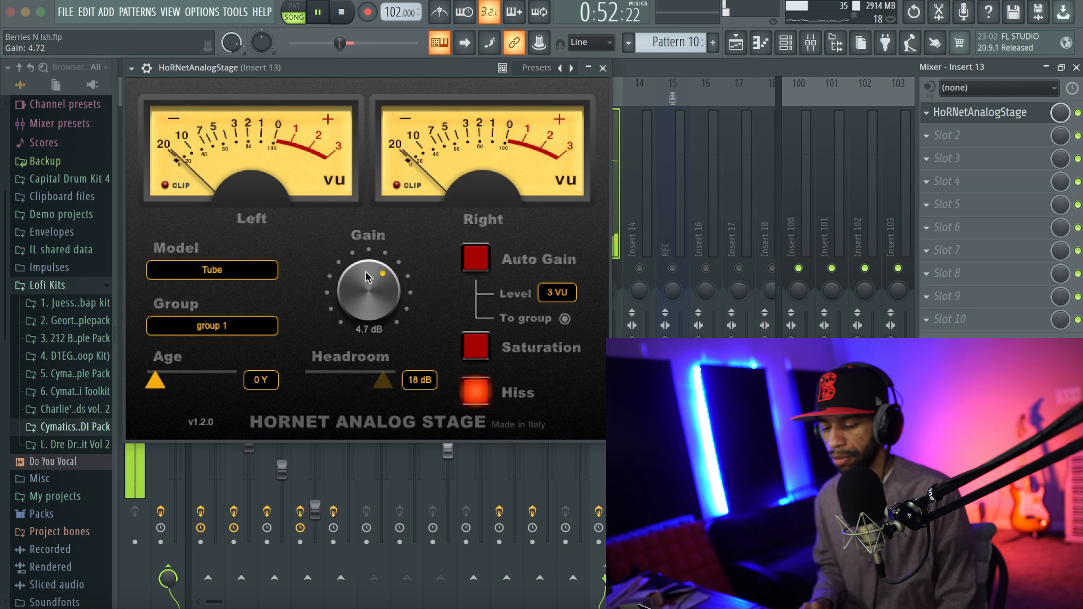
{"action": "key", "text": "space"}
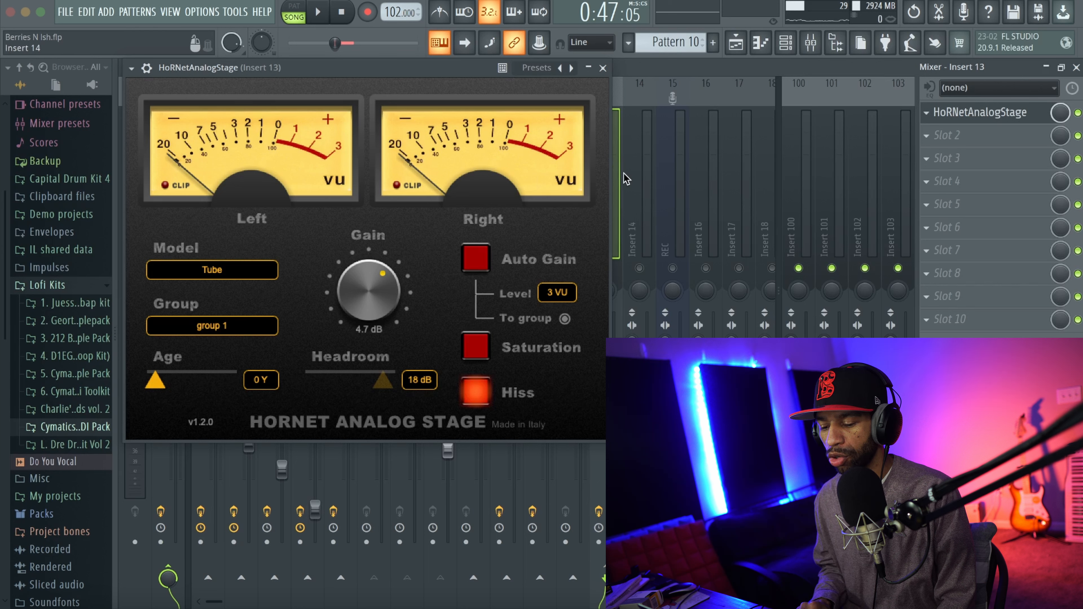
- Try the Op. Amp. model again and raise the Gain to 6.4 dB while the song plays
{"action": "left_click", "coordinate": [218, 276]}
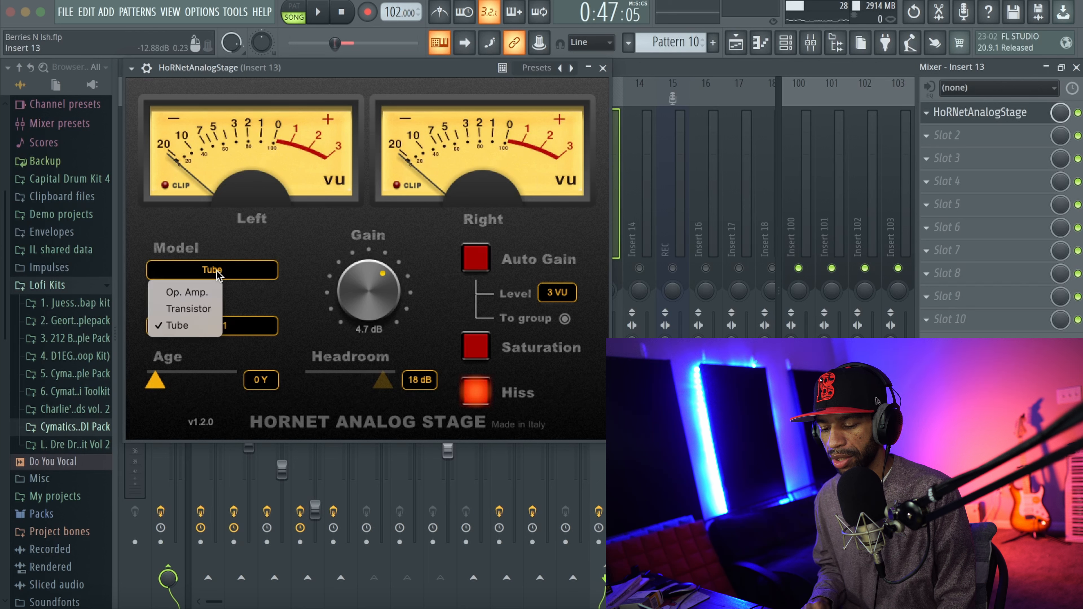
{"action": "left_click", "coordinate": [181, 294]}
{"action": "key", "text": "space"}
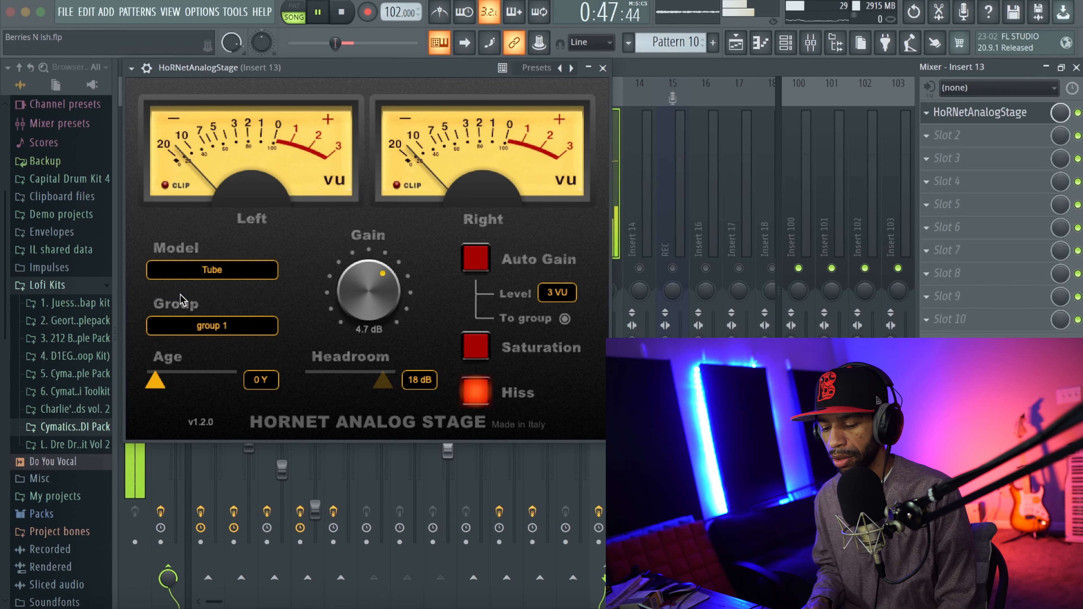
{"action": "scroll", "coordinate": [363, 283], "scroll_direction": "up", "scroll_amount": 3}
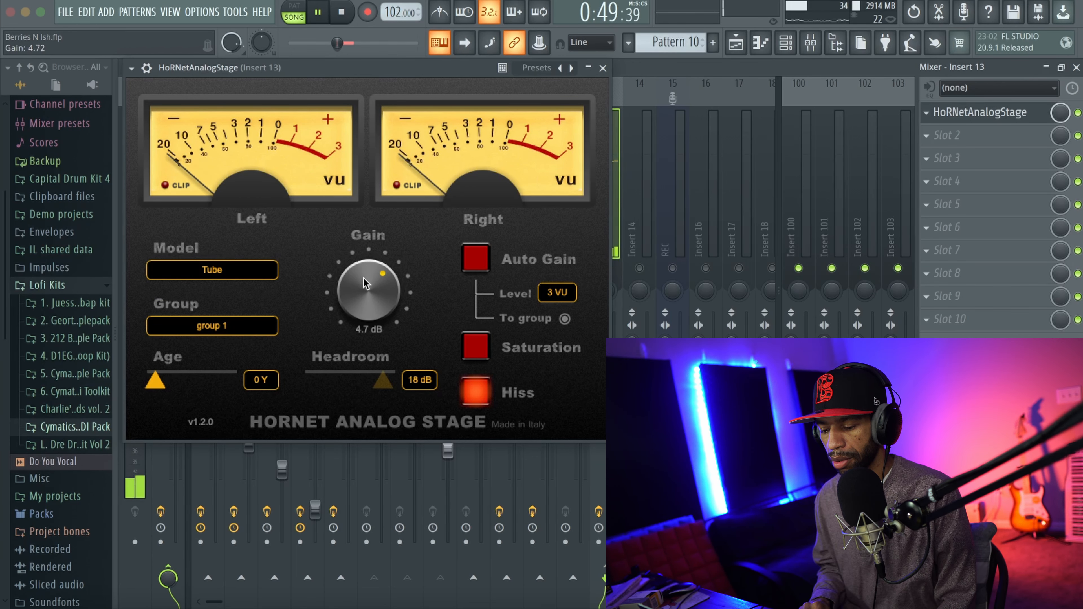
- Compare Saturation on and off, leave it on, and audition Headroom and Age, returning them to 18 dB and 0 Y
{"action": "left_click", "coordinate": [475, 339]}
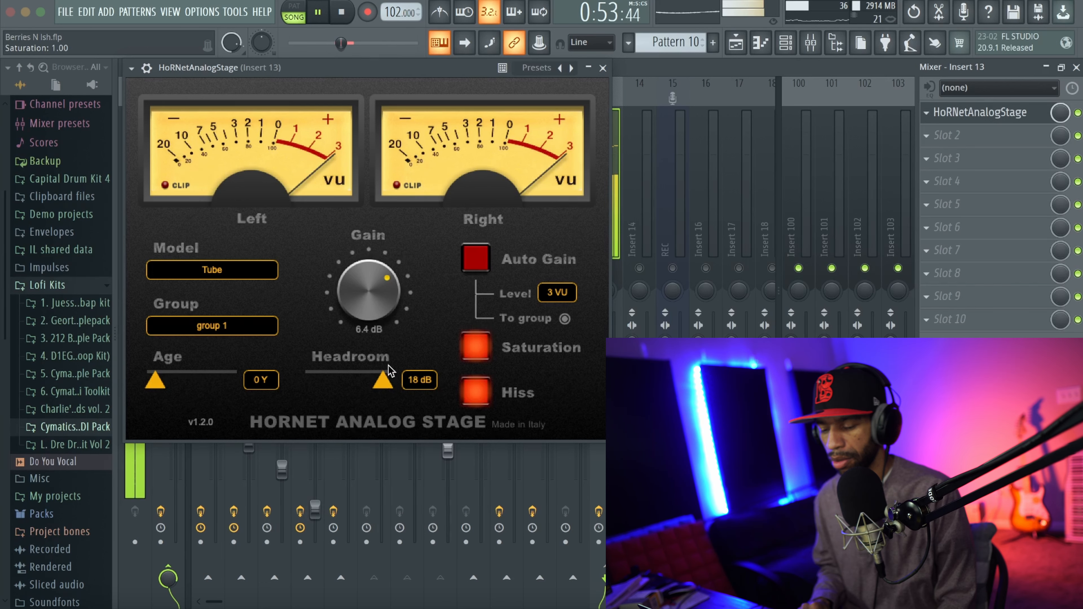
{"action": "left_click", "coordinate": [469, 349]}
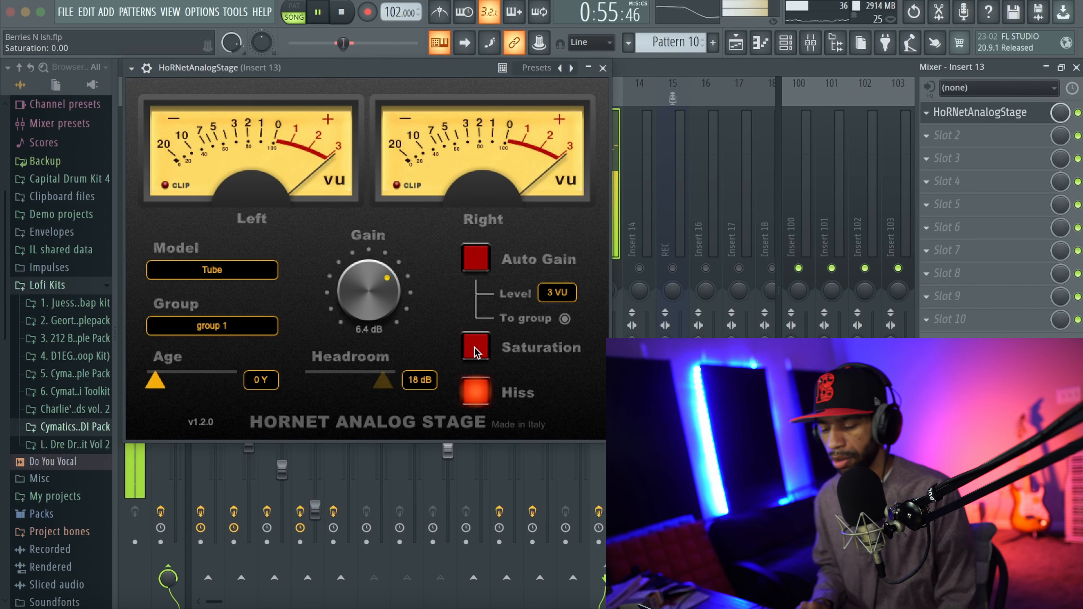
{"action": "left_click", "coordinate": [476, 350]}
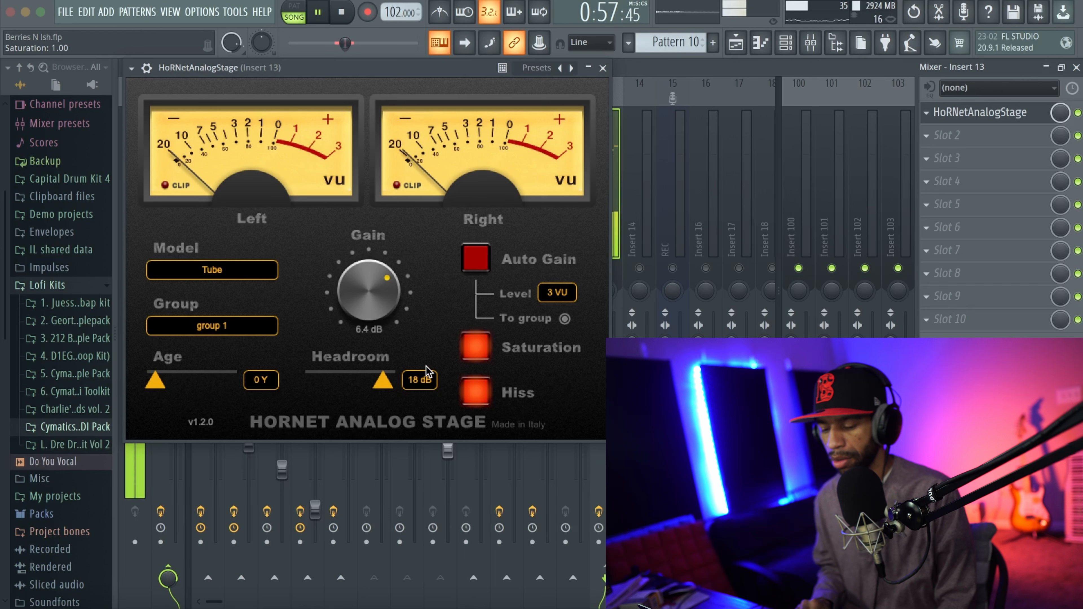
{"action": "mouse_move", "coordinate": [386, 389]}
{"action": "left_mouse_down"}
{"action": "mouse_move", "coordinate": [342, 386]}
{"action": "mouse_move", "coordinate": [401, 385]}
{"action": "left_mouse_up"}
{"action": "mouse_move", "coordinate": [156, 383]}
{"action": "left_mouse_down"}
{"action": "mouse_move", "coordinate": [207, 389]}
{"action": "mouse_move", "coordinate": [154, 390]}
{"action": "left_mouse_up"}
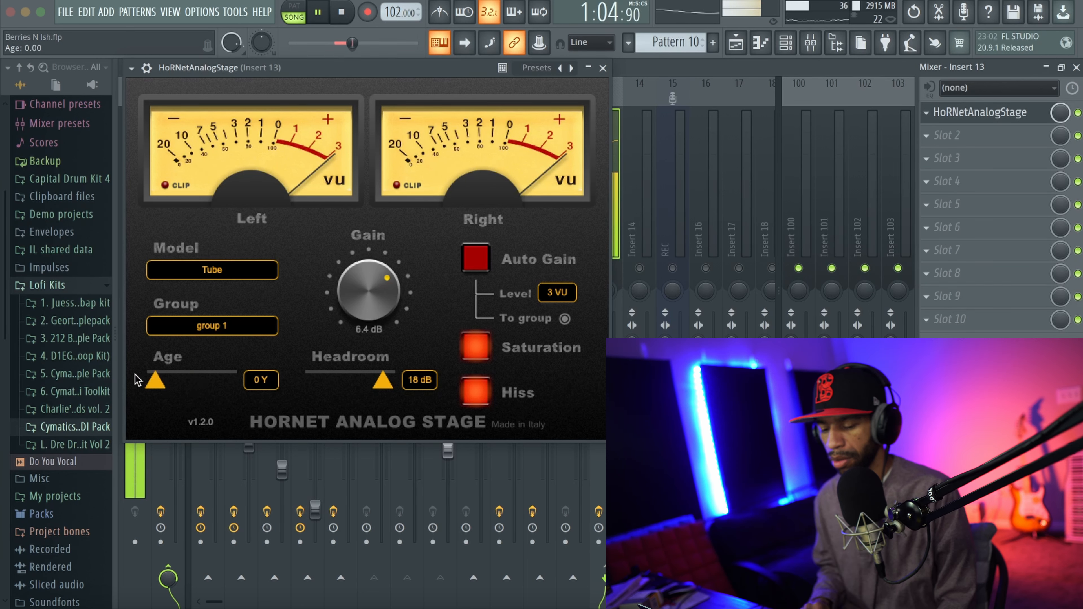
- Switch Insert 13's Analog Stage to the Transistor model, raise Gain to 11.2 dB during playback, and stop the song
{"action": "left_click", "coordinate": [195, 275]}
{"action": "left_click", "coordinate": [191, 309]}
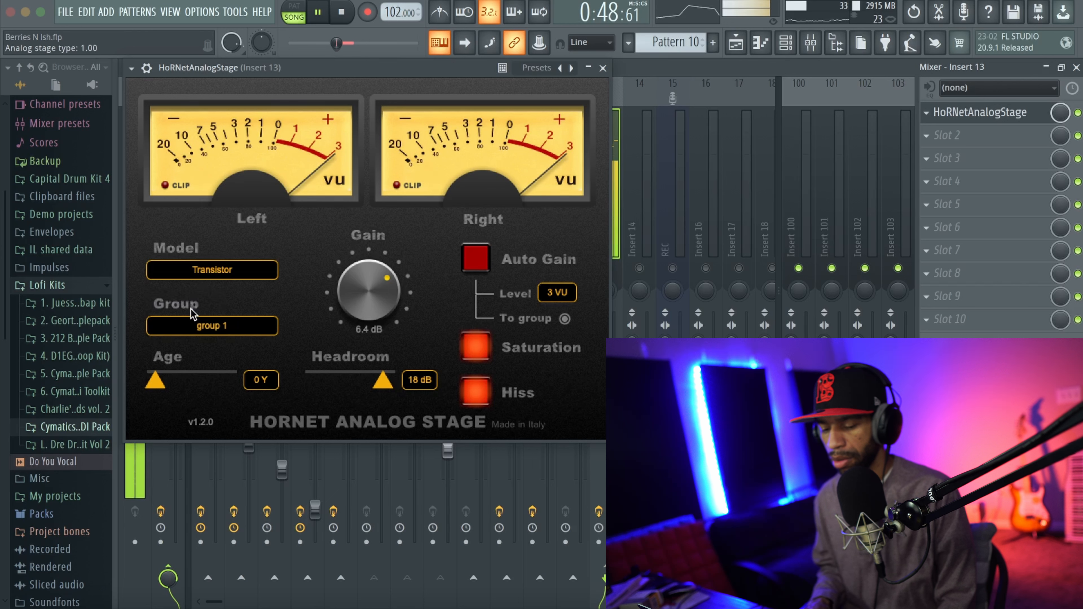
{"action": "left_click_drag", "start_coordinate": [365, 292], "coordinate": [370, 247]}
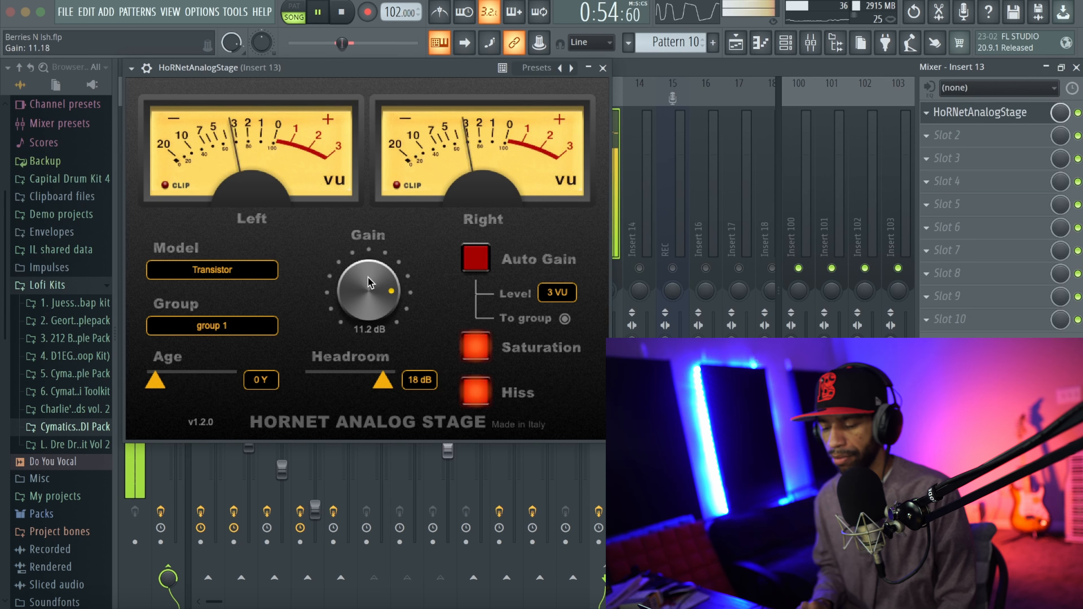
{"action": "key", "text": "space"}
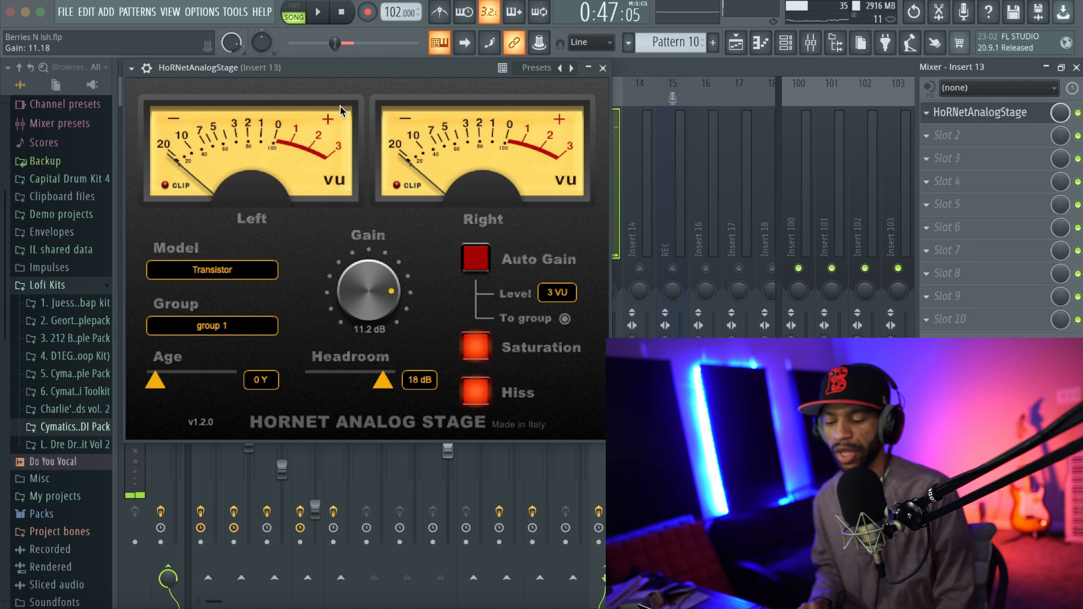
{"action": "left_click_drag", "start_coordinate": [331, 69], "coordinate": [400, 83]}
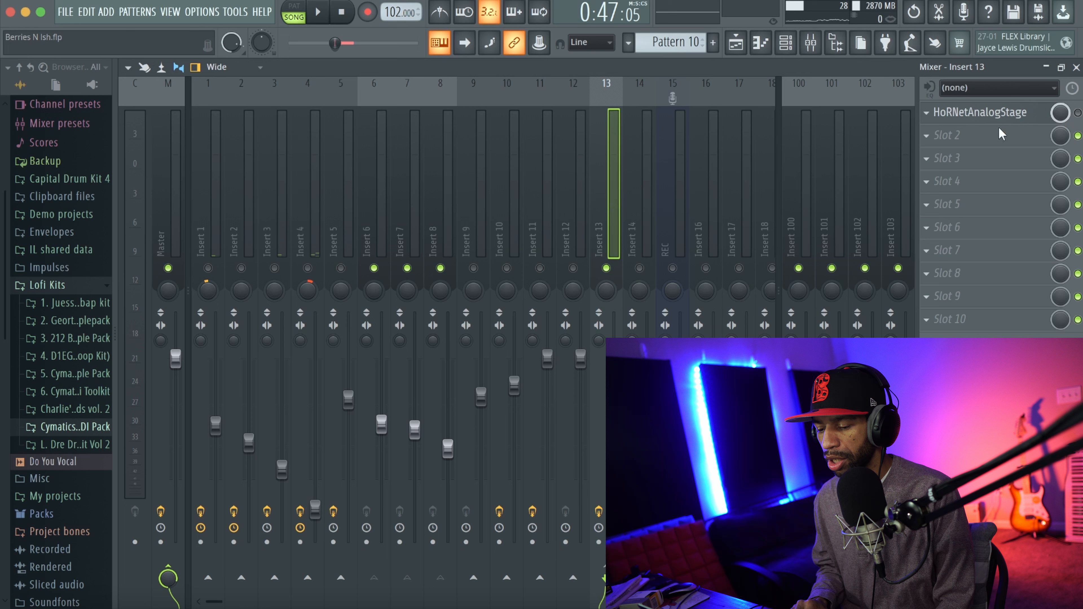
- Bypass Analog Stage on Inserts 13 and 5, unmute all mixer tracks, and select the Master track
{"action": "left_click", "coordinate": [343, 214]}
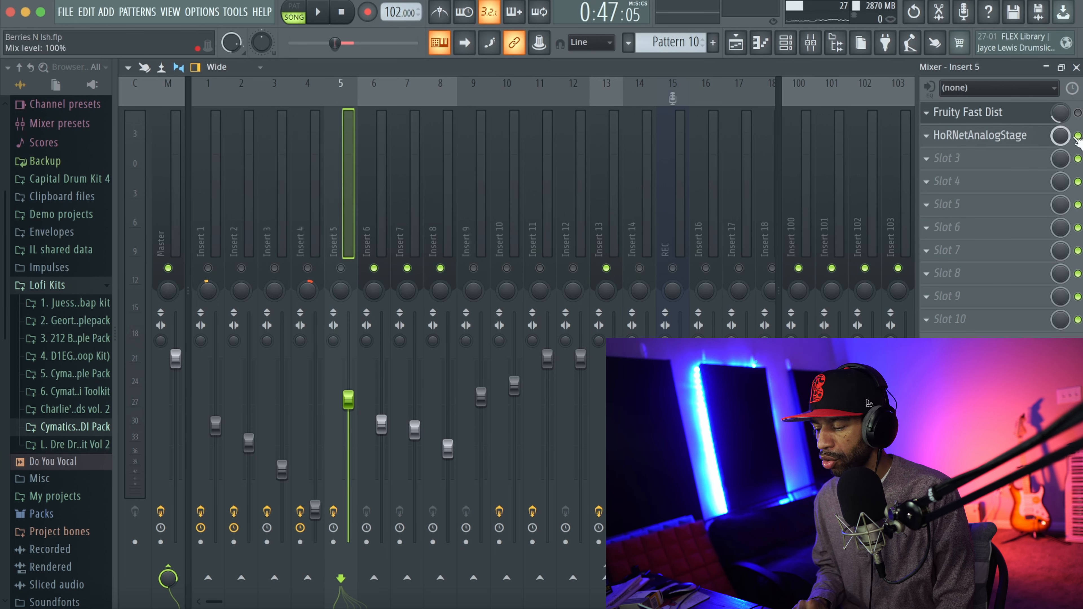
{"action": "left_click", "coordinate": [340, 268]}
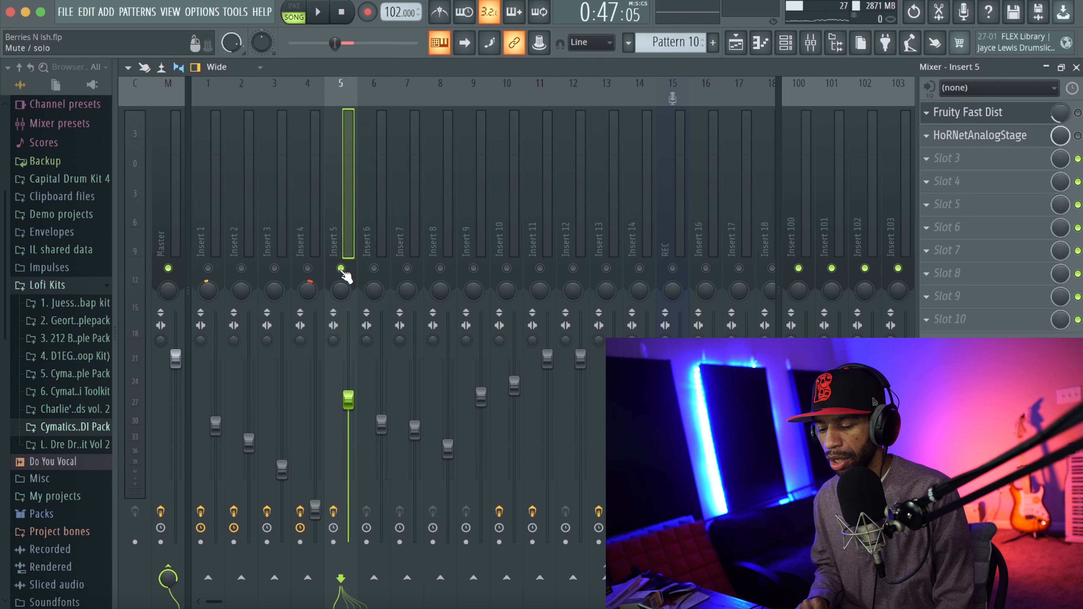
{"action": "left_click", "coordinate": [160, 218]}
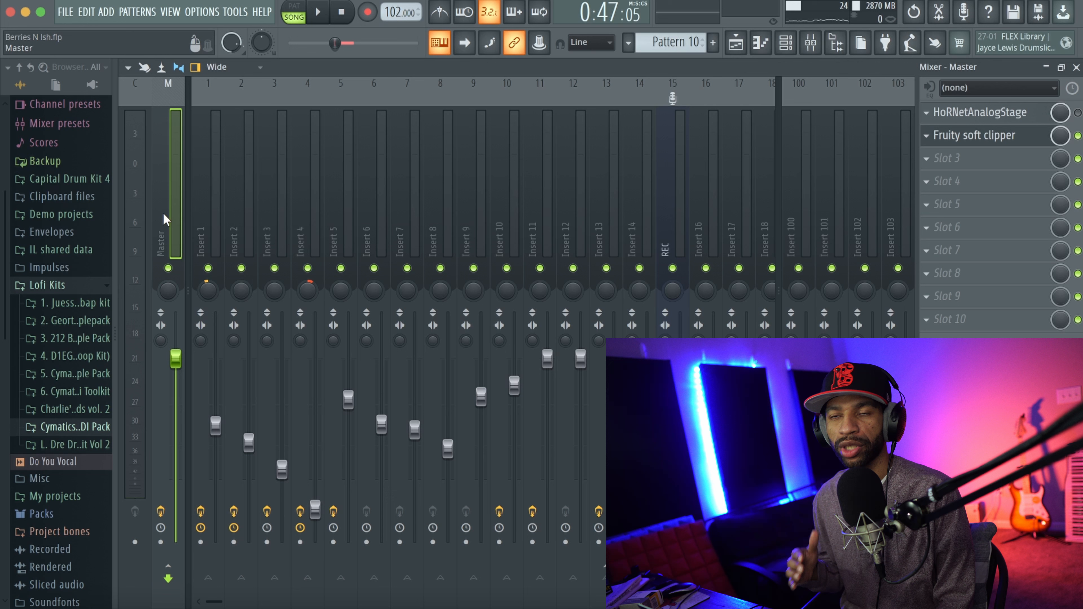
- Play the full mix with the Master's Analog Stage bypassed and enabled, open its window, and stop playback
{"action": "left_click", "coordinate": [1079, 113]}
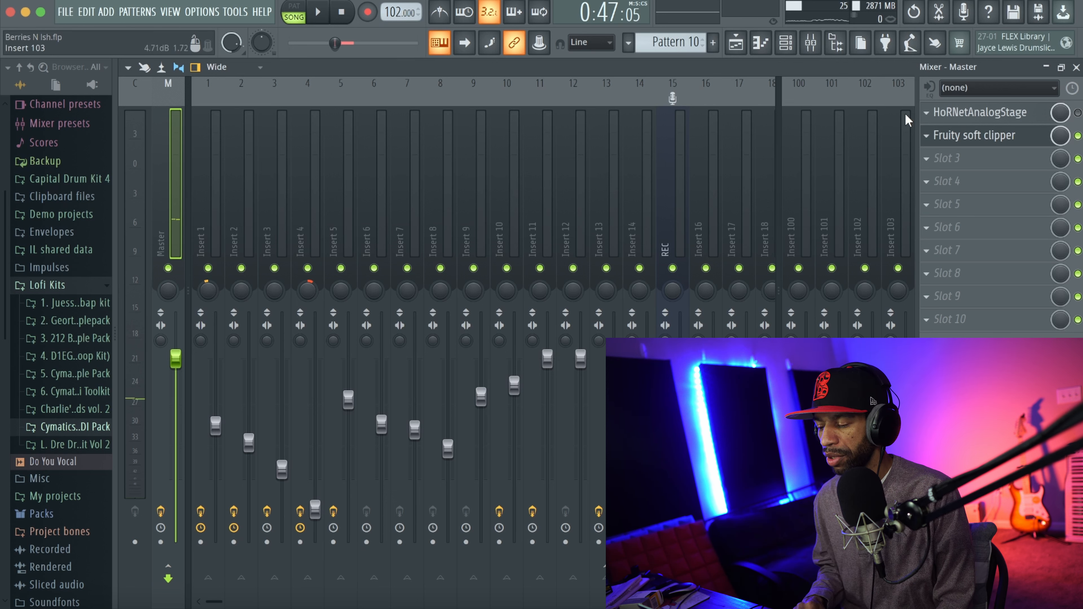
{"action": "key", "text": "space"}
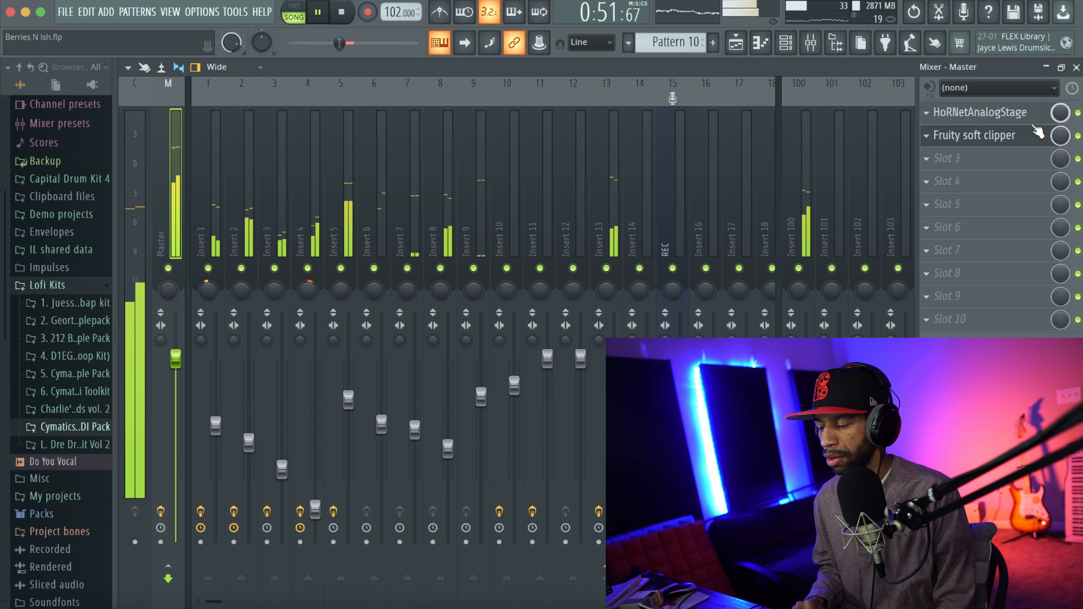
{"action": "left_click", "coordinate": [961, 113]}
{"action": "key", "text": "space"}
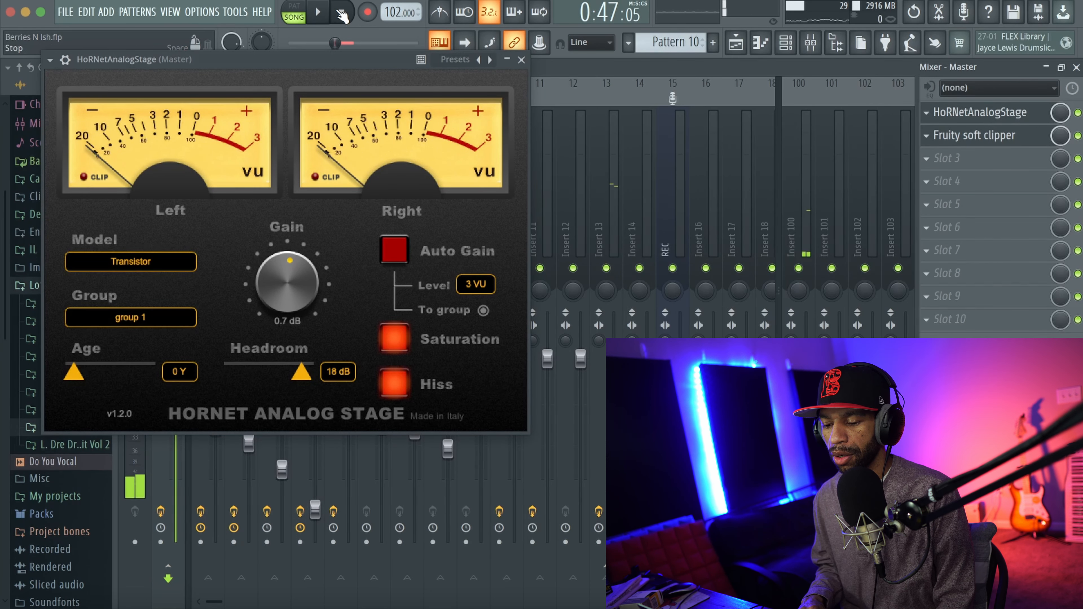
- Play the mix while trying Master Gain at 3.9 dB, reset it to 0 dB, and raise it to 2.8 dB
{"action": "left_click_drag", "start_coordinate": [273, 61], "coordinate": [349, 69]}
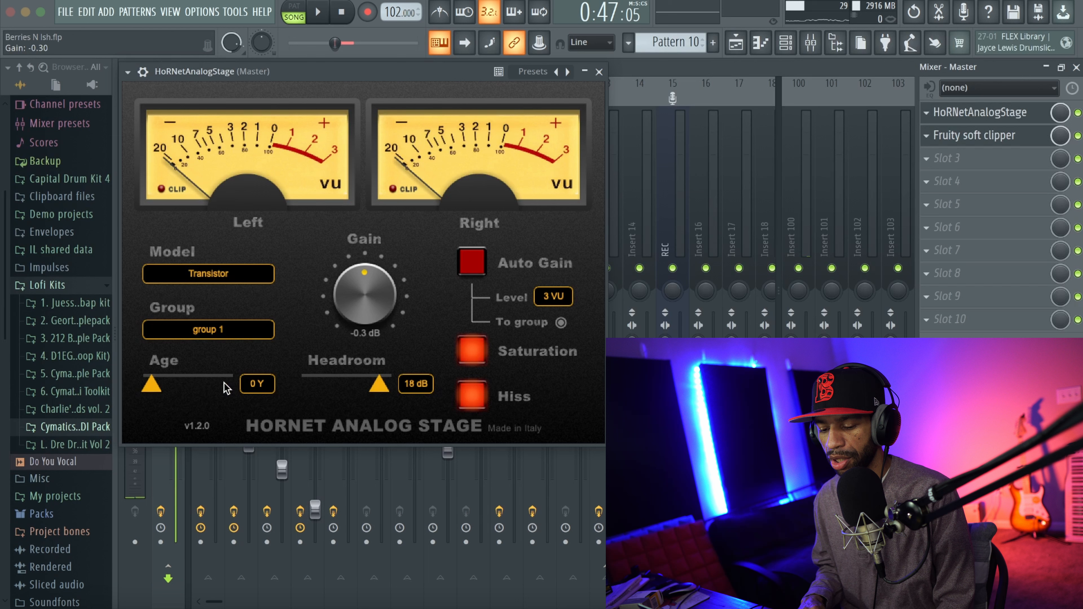
{"action": "left_click", "coordinate": [327, 11]}
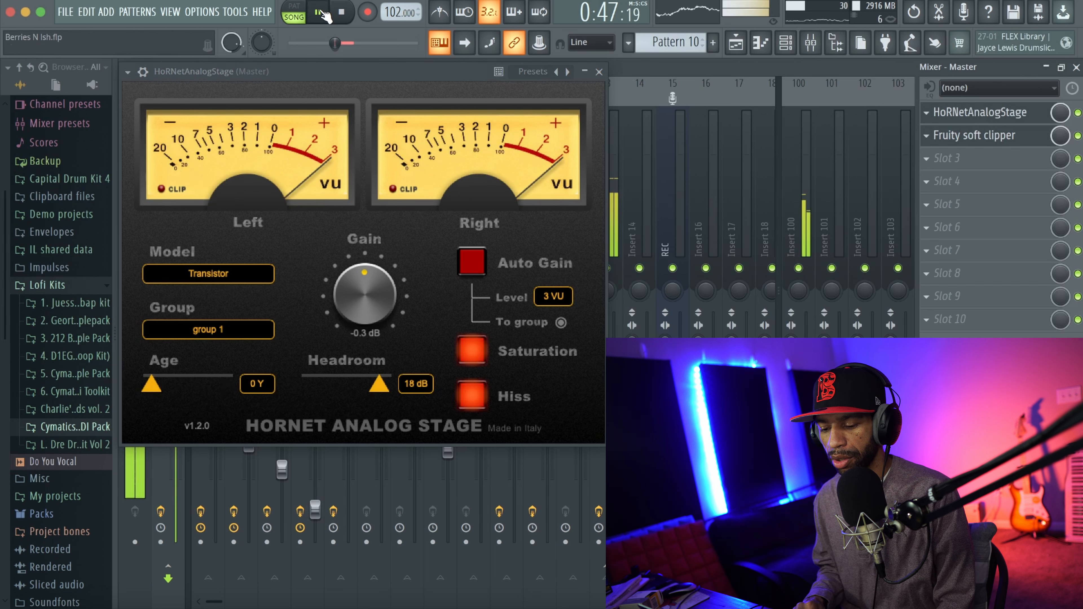
{"action": "mouse_move", "coordinate": [346, 288]}
{"action": "left_mouse_down"}
{"action": "mouse_move", "coordinate": [350, 250]}
{"action": "mouse_move", "coordinate": [357, 276]}
{"action": "left_mouse_up"}
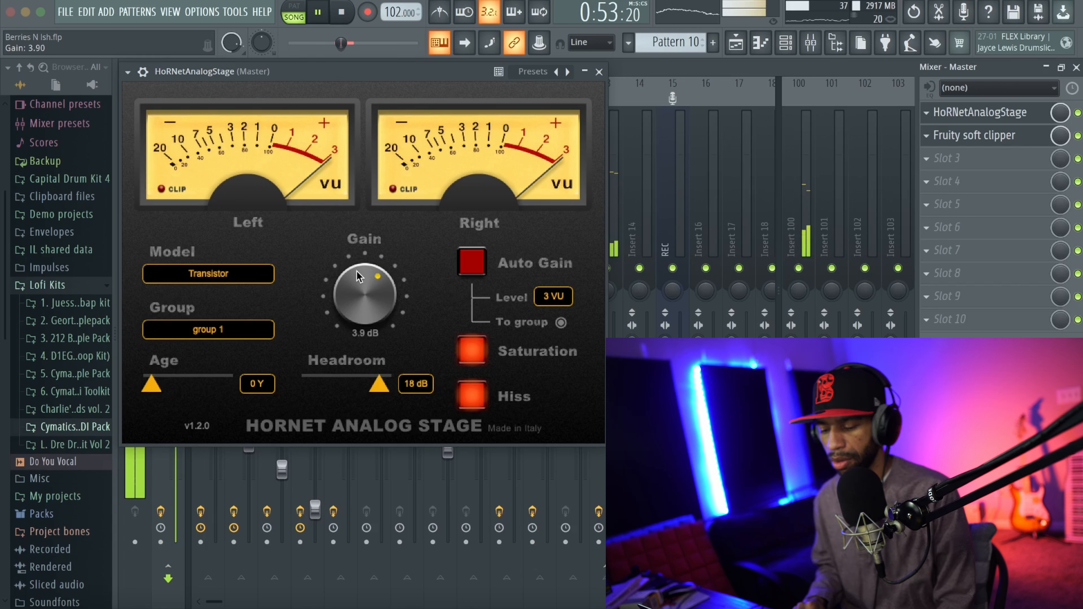
{"action": "double_click", "coordinate": [357, 267]}
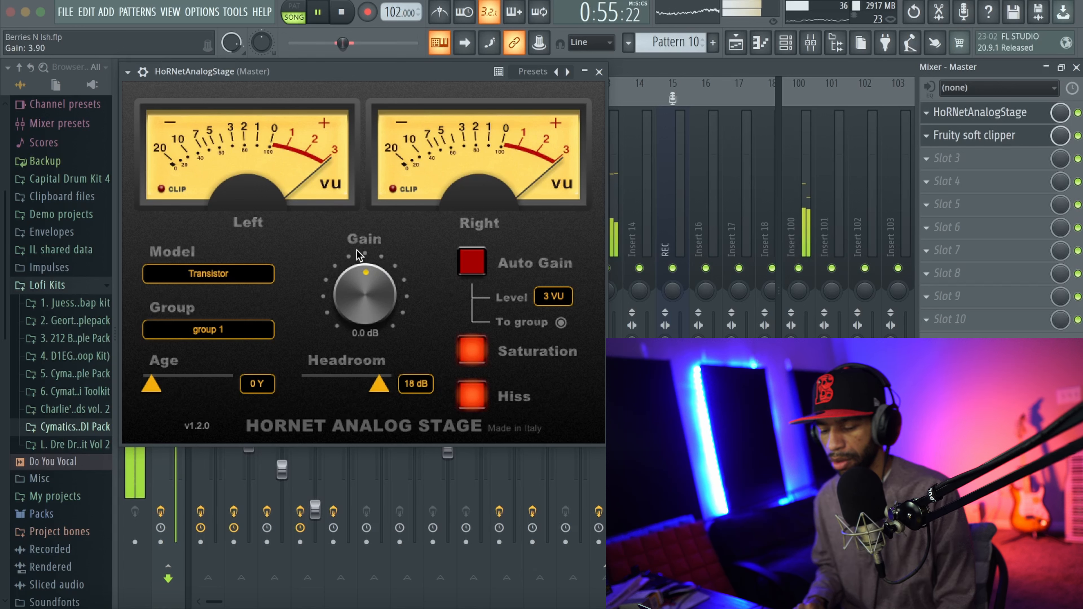
{"action": "left_click_drag", "start_coordinate": [361, 278], "coordinate": [361, 265]}
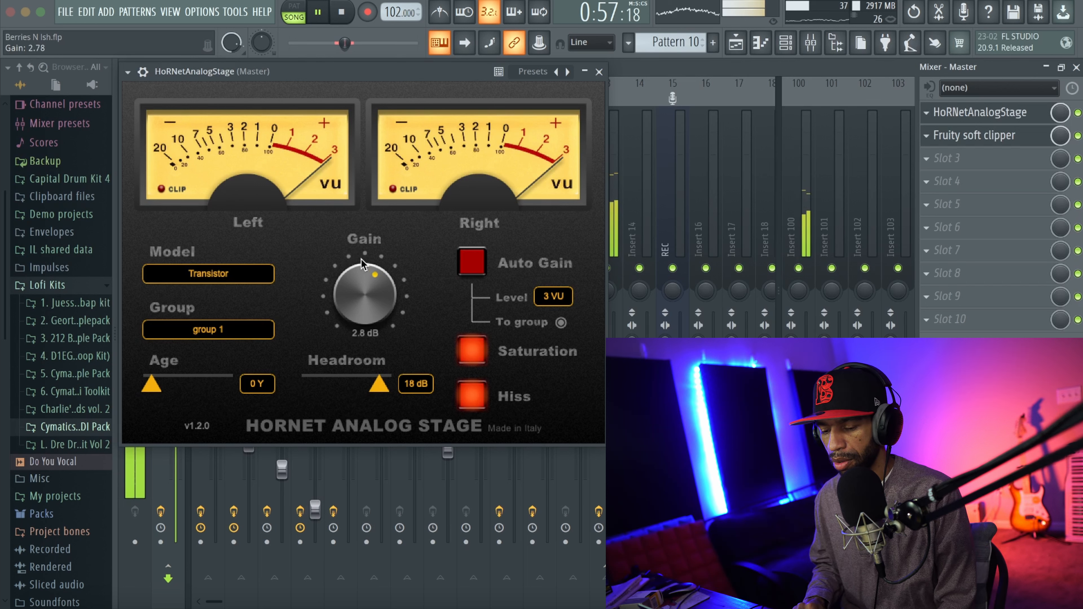
- Compare the mix with Analog Stage bypassed and enabled on the Master, leave it on, and set Gain to 3.5 dB
{"action": "left_click", "coordinate": [1078, 112]}
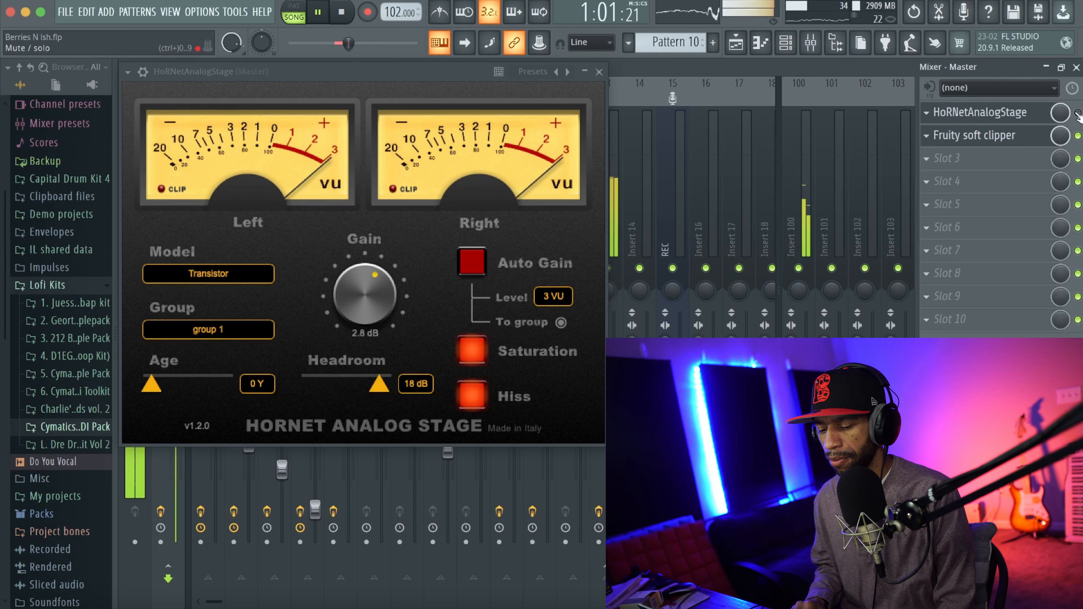
{"action": "left_click", "coordinate": [1078, 113]}
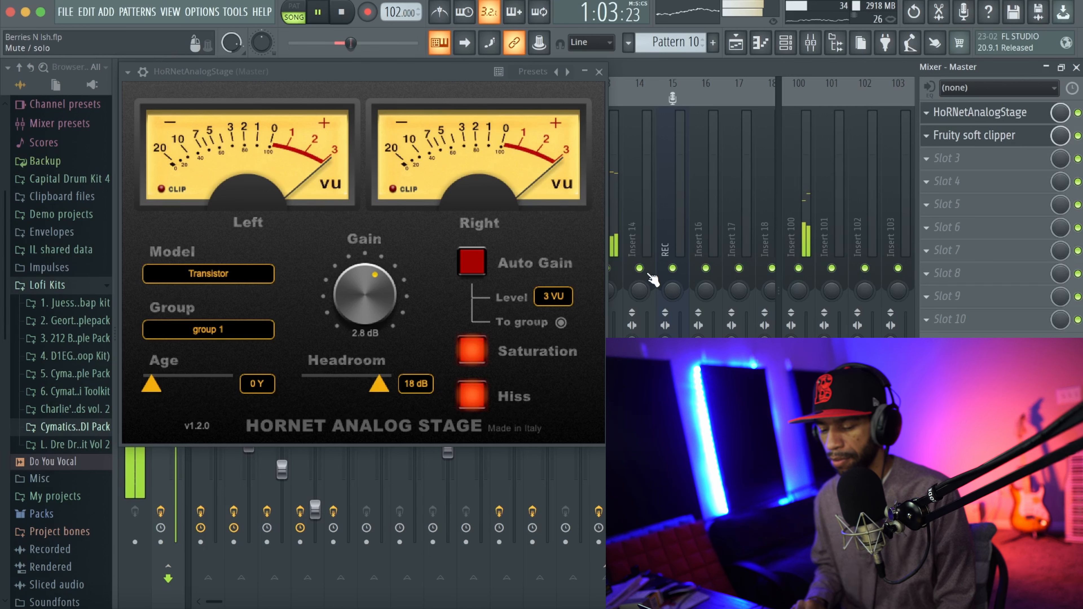
{"action": "left_click_drag", "start_coordinate": [358, 298], "coordinate": [351, 292]}
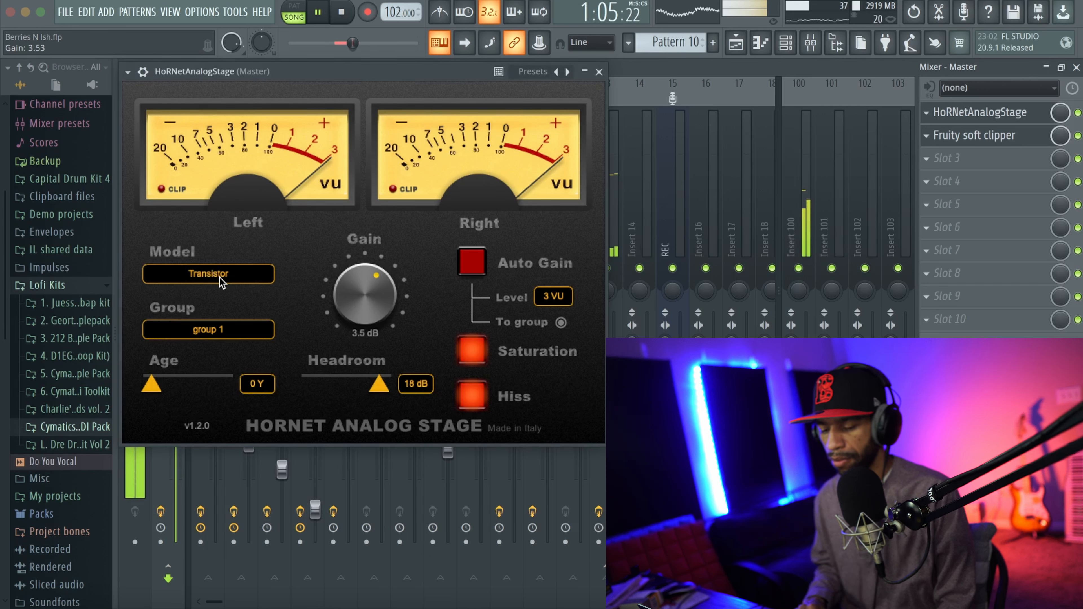
- Switch the Master's Analog Stage to the Tube model, listen to the mix, and stop playback
{"action": "left_click", "coordinate": [196, 275]}
{"action": "left_click", "coordinate": [185, 330]}
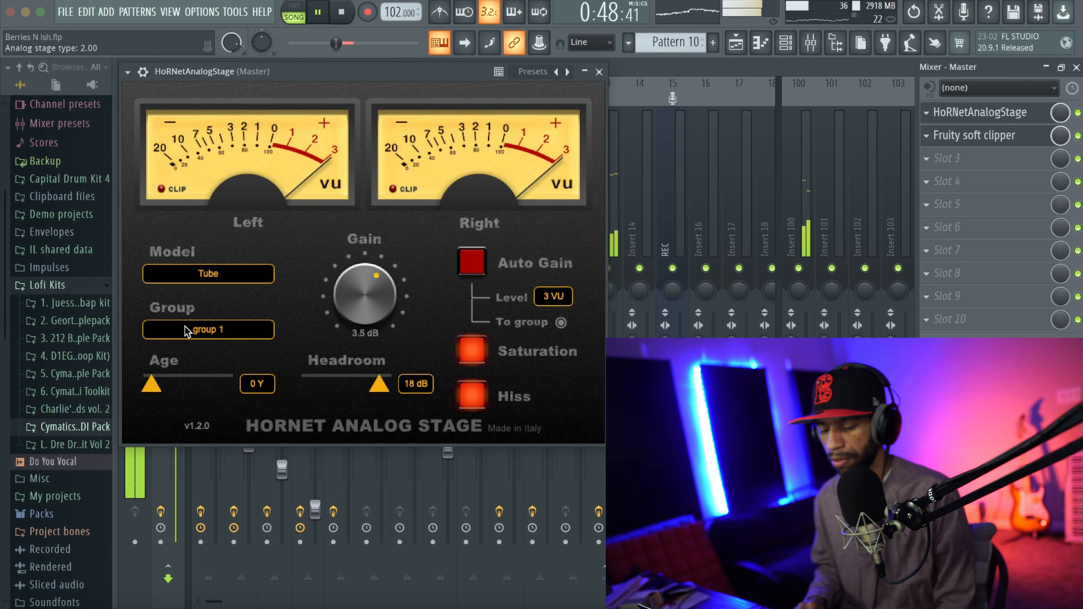
{"action": "key", "text": "space"}
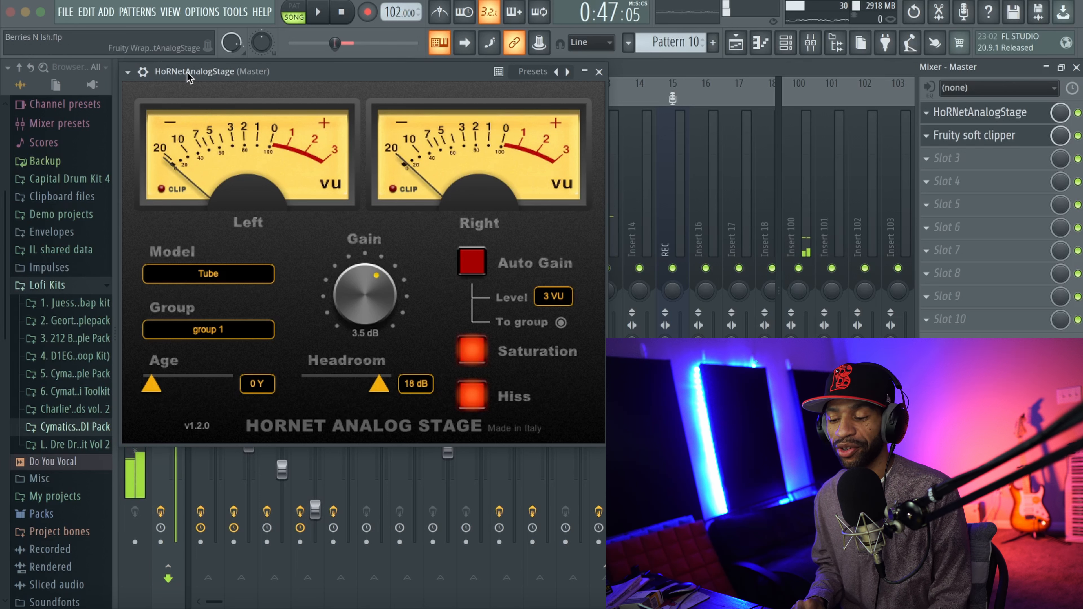
{"action": "left_click", "coordinate": [341, 13]}
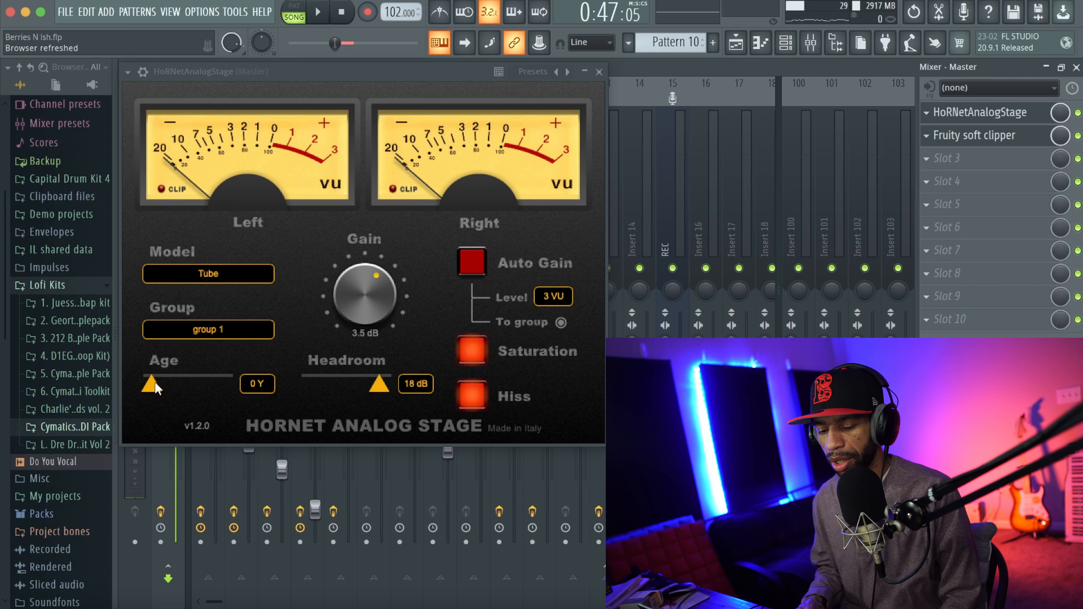
- Play the mix again and audition the Tube model with Age at 10 Y and Gain at 5.5 dB
{"action": "key", "text": "space"}
{"action": "left_click_drag", "start_coordinate": [156, 388], "coordinate": [175, 389]}
{"action": "left_click_drag", "start_coordinate": [358, 302], "coordinate": [363, 279]}
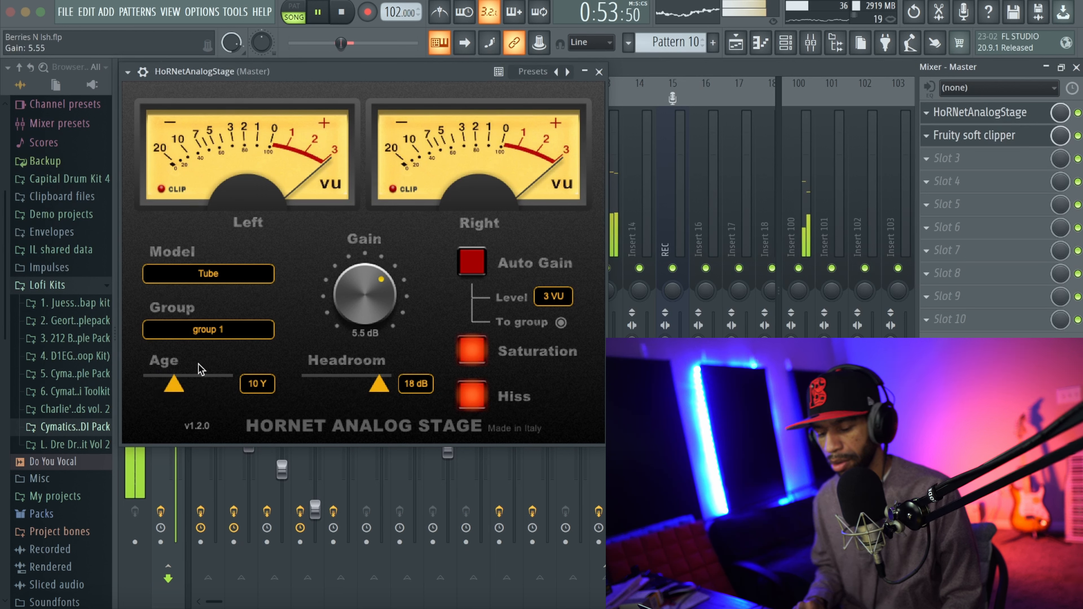
- Return Age to 0 Y and lower Gain to 3.4 dB and Headroom to 15 dB while the mix plays
{"action": "left_click_drag", "start_coordinate": [176, 389], "coordinate": [157, 388]}
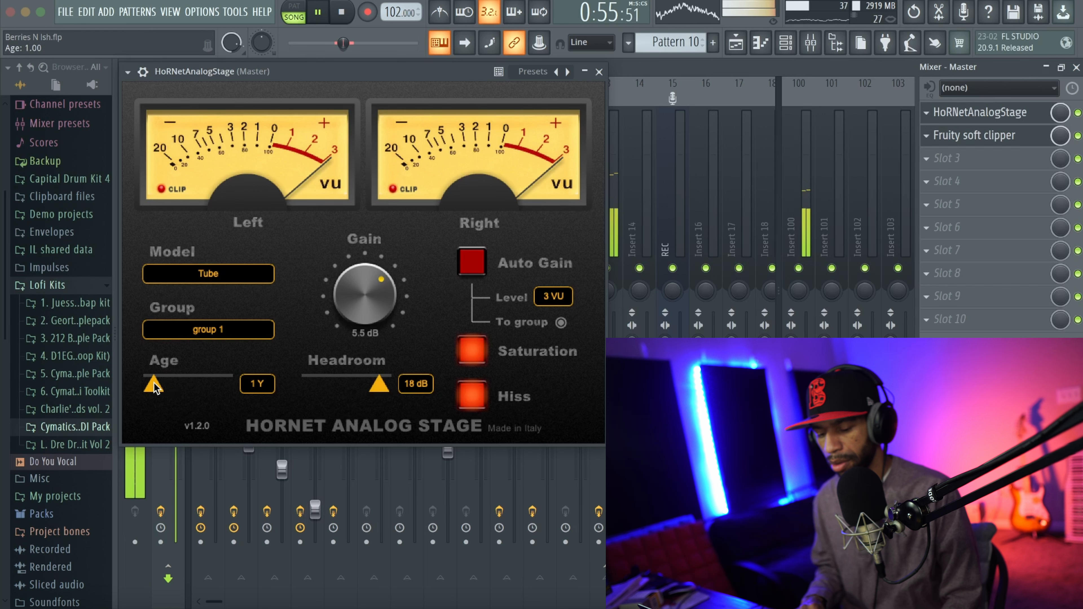
{"action": "left_click_drag", "start_coordinate": [371, 303], "coordinate": [372, 310]}
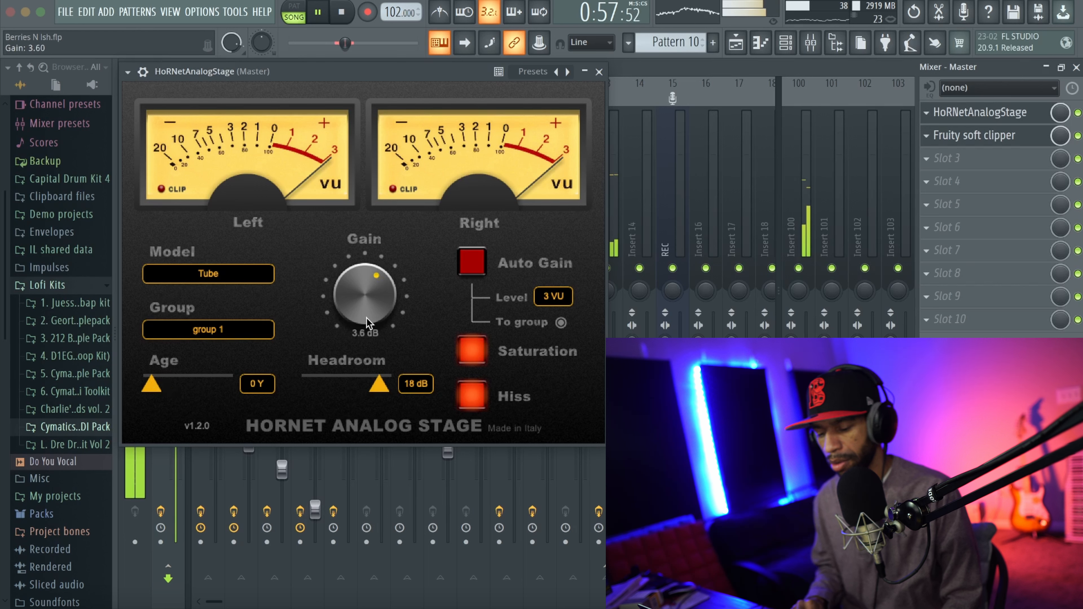
{"action": "mouse_move", "coordinate": [379, 388]}
{"action": "left_mouse_down"}
{"action": "mouse_move", "coordinate": [314, 389]}
{"action": "mouse_move", "coordinate": [365, 389]}
{"action": "left_mouse_up"}
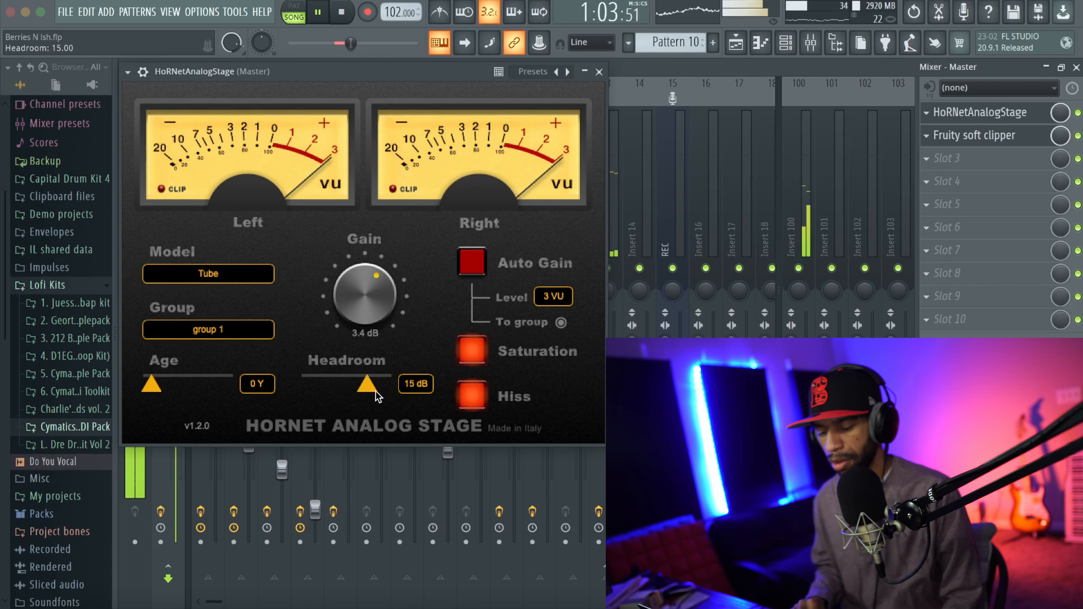